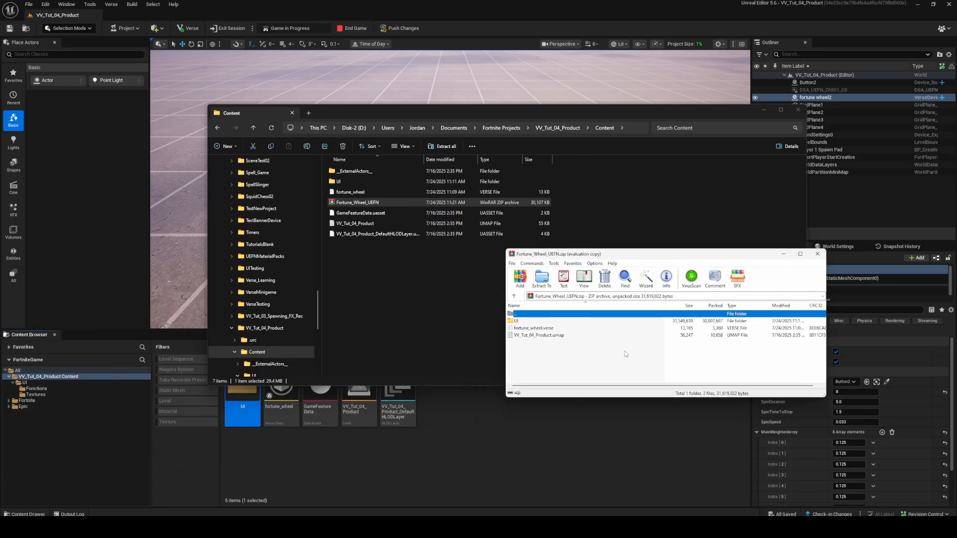
- Show the VV_Tut_04_Product Content folder in File Explorer
left_click_drag(601, 359, 513, 326)
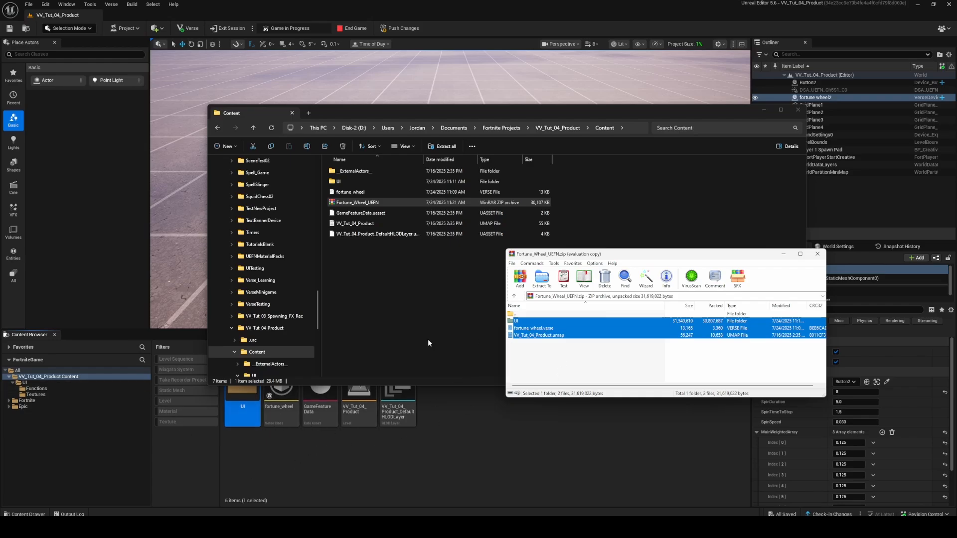
left_click(349, 469)
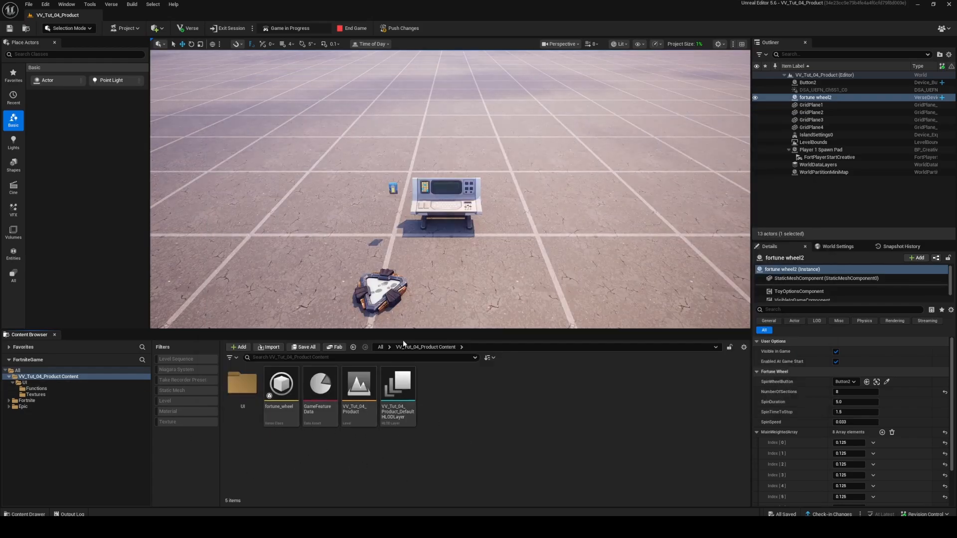
left_click(30, 370)
left_click(35, 377)
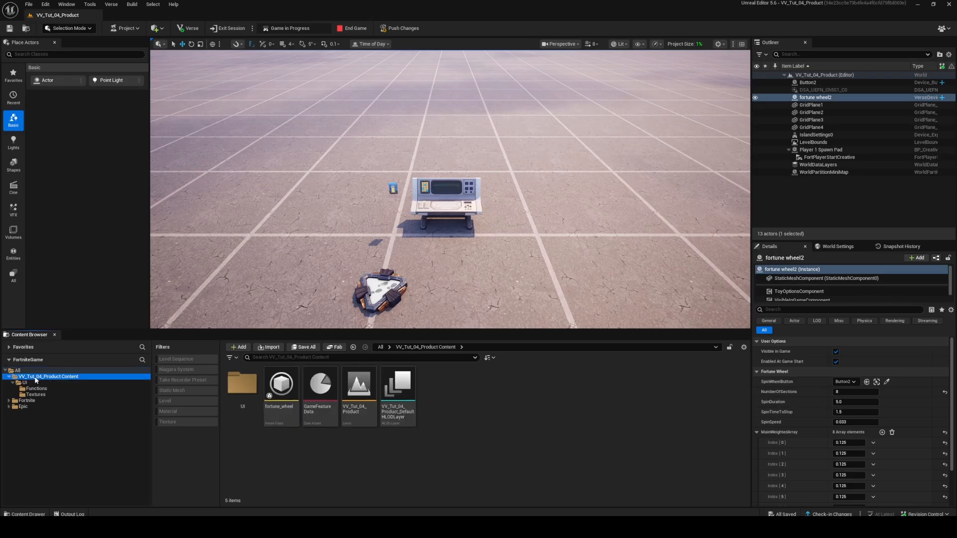
right_click(27, 378)
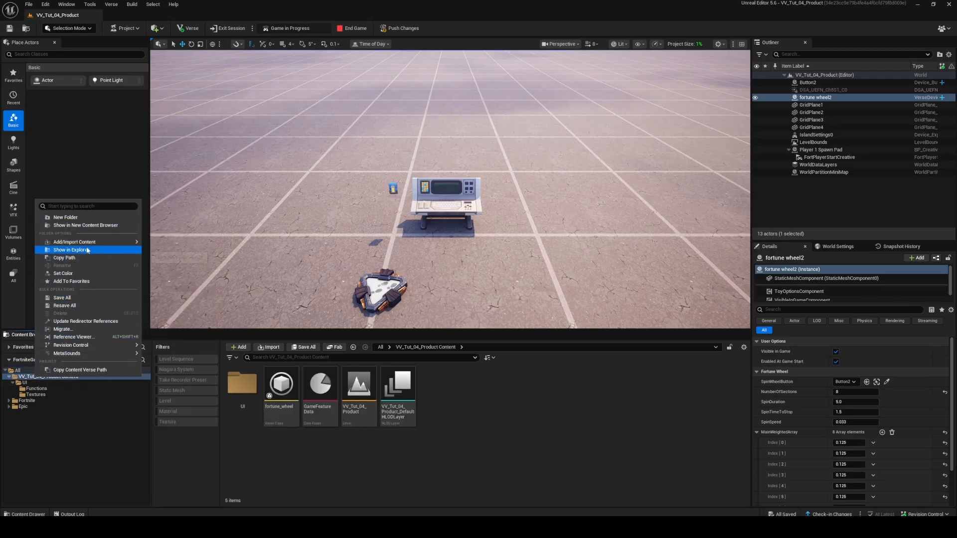
left_click(74, 249)
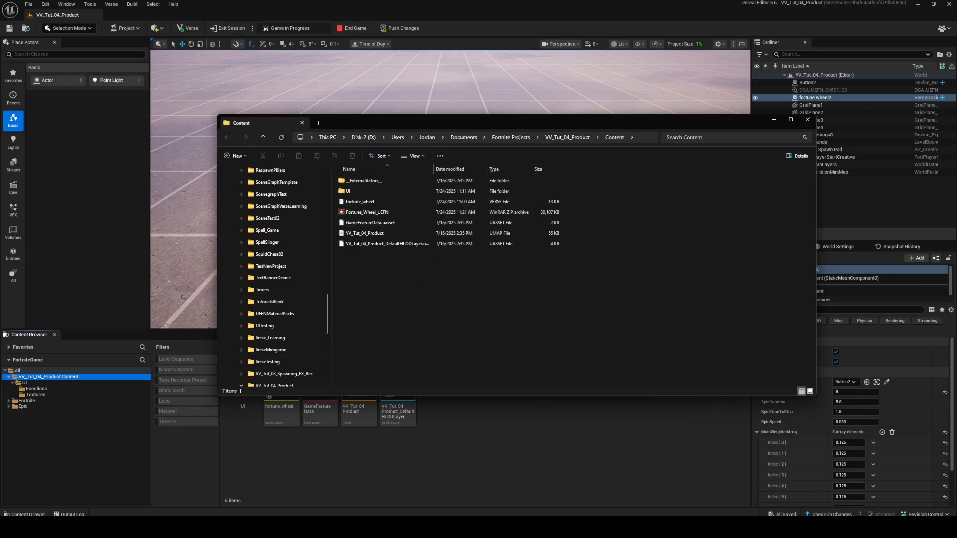
- Bring the UI folder, fortune_wheel.verse and VV_Tut_04_Product.umap from the Fortune_Wheel_UEFN archive into the project's Content folder
key("alt+Tab")
left_click_drag(566, 363, 510, 322)
left_click_drag(523, 328, 475, 356)
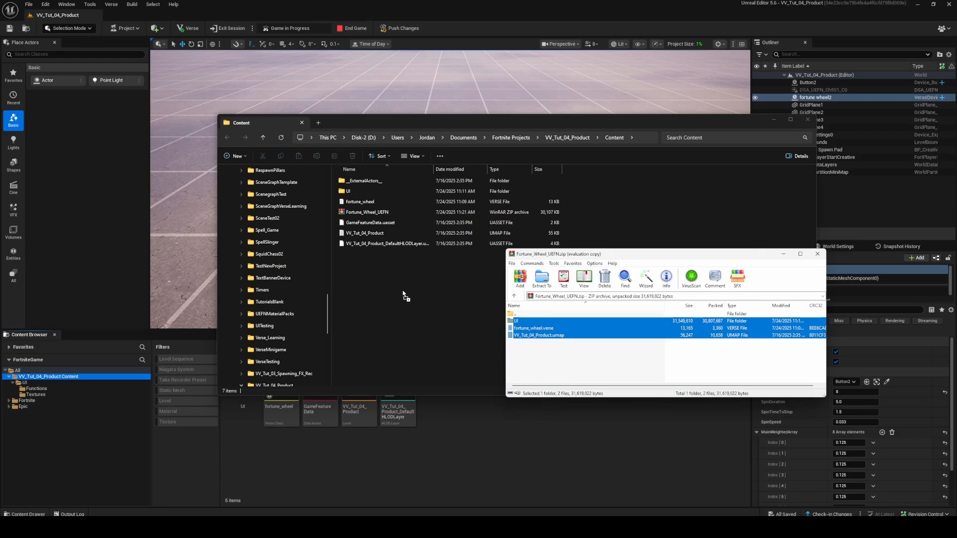
right_click(372, 213)
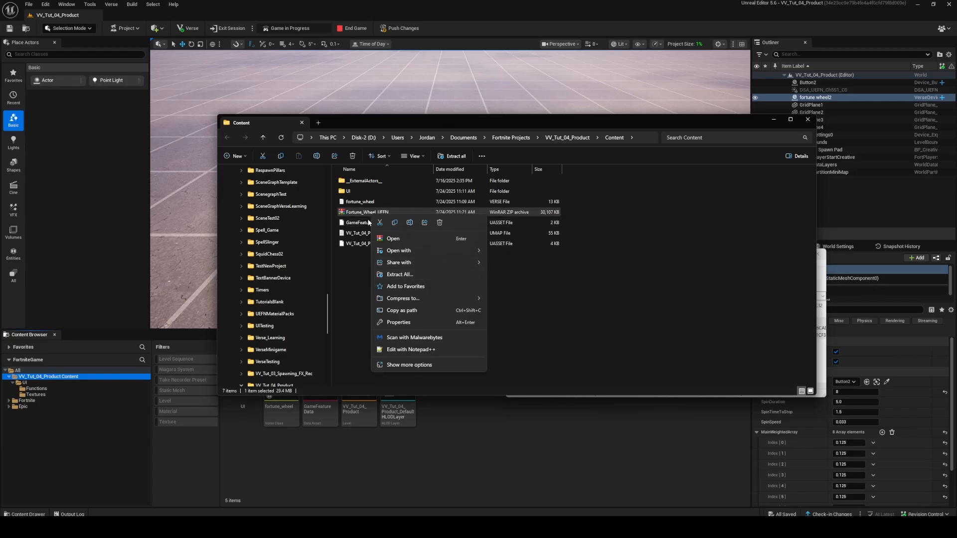
left_click_drag(655, 126, 654, 108)
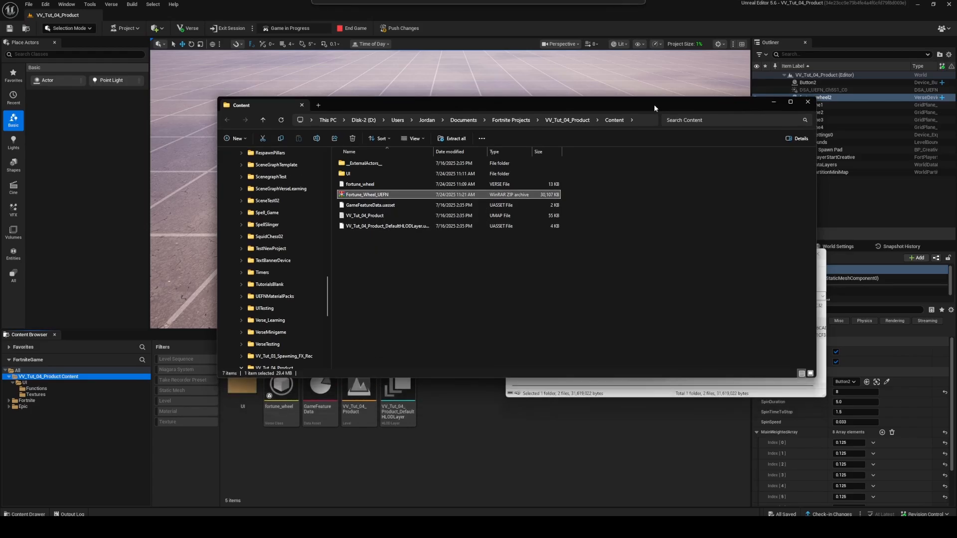
left_click(621, 393)
left_click(569, 364)
left_click_drag(570, 365, 368, 316)
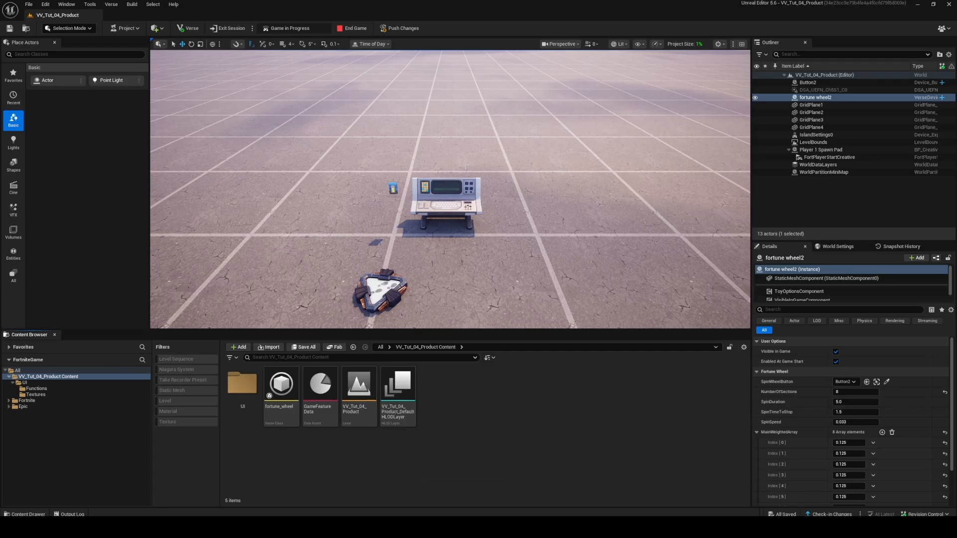
mouse_move(362, 140)
right_mouse_down()
mouse_move(363, 119)
mouse_move(363, 143)
right_mouse_up()
scroll(363, 140, "up", 2)
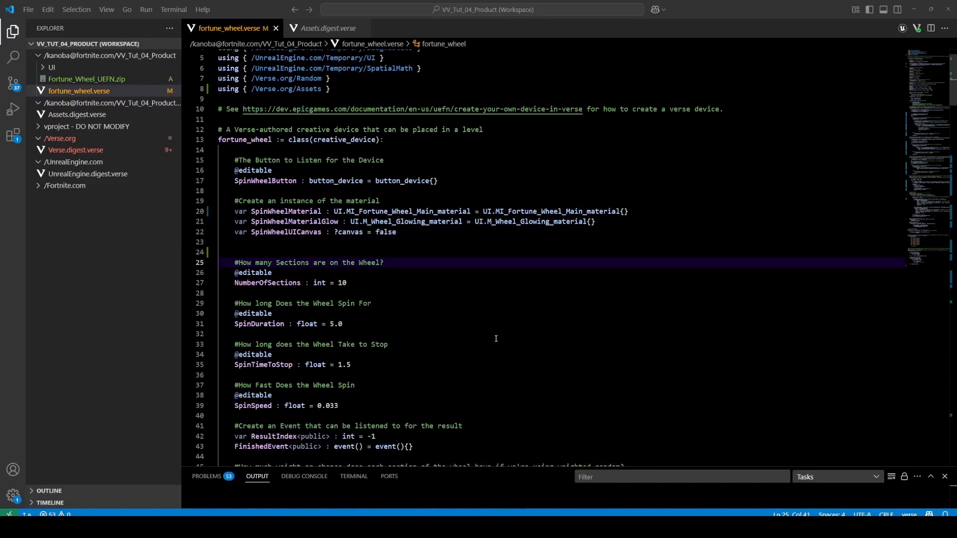
- In Visual Studio Code, review the editable wheel settings and the ResultIndex variable declared in fortune_wheel.verse
left_click(501, 336)
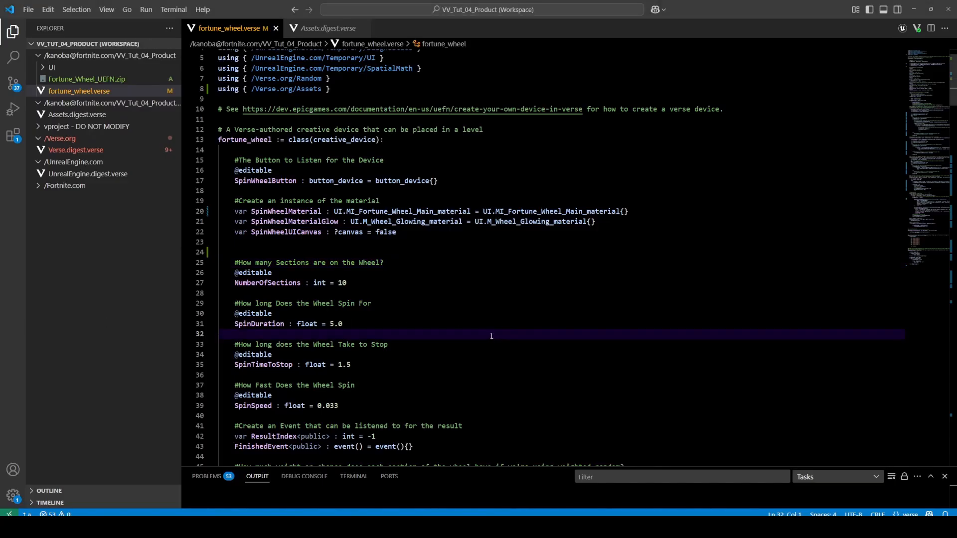
scroll(321, 126, "down", 2)
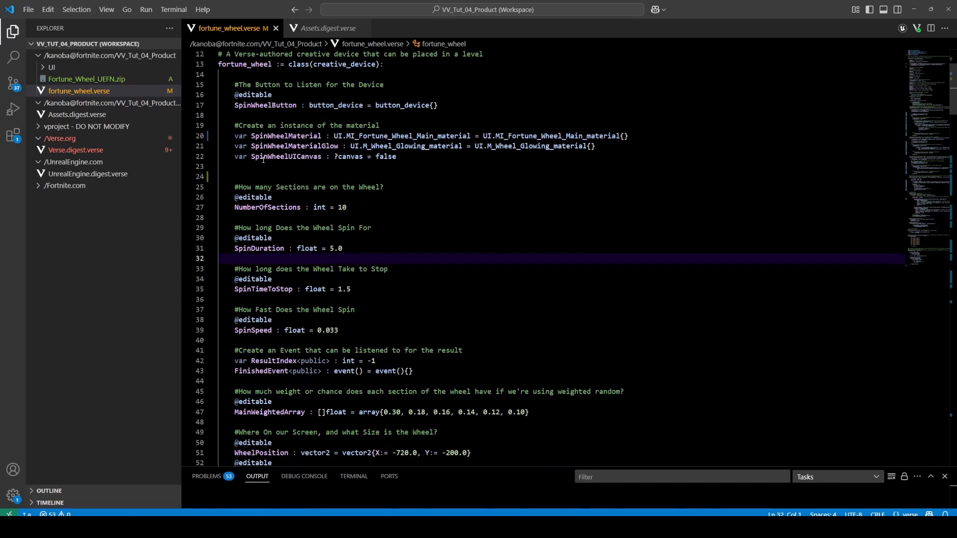
scroll(253, 203, "up", 2)
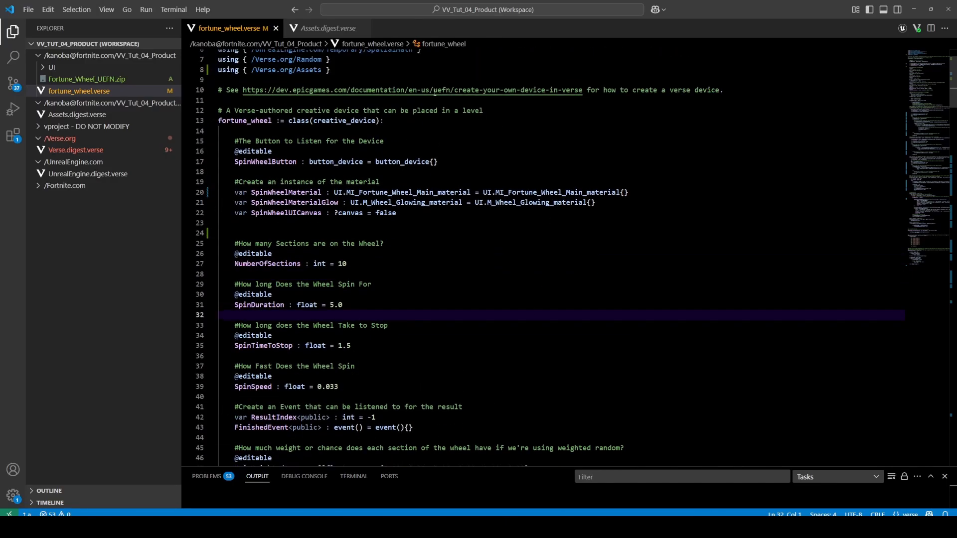
left_click_drag(375, 417, 235, 417)
scroll(479, 255, "down", 5)
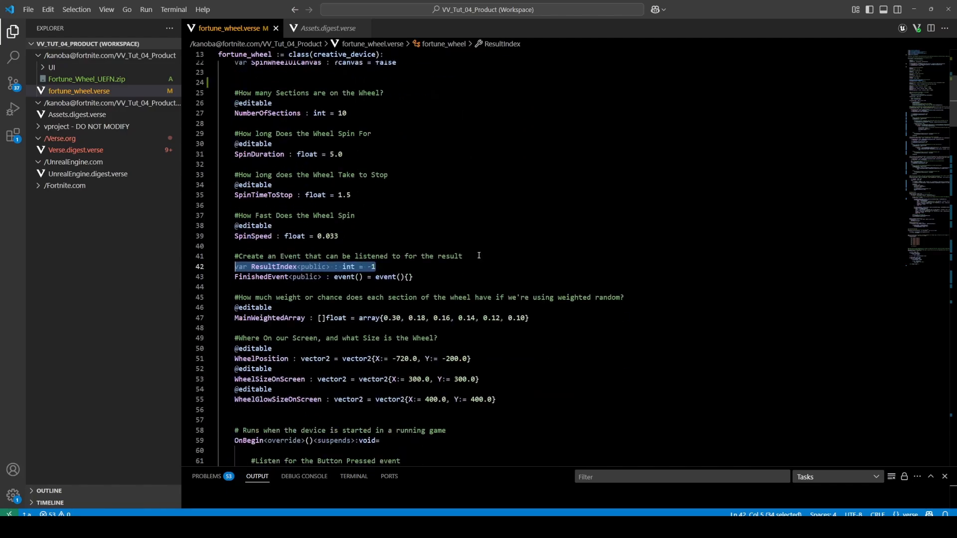
scroll(317, 156, "up", 1)
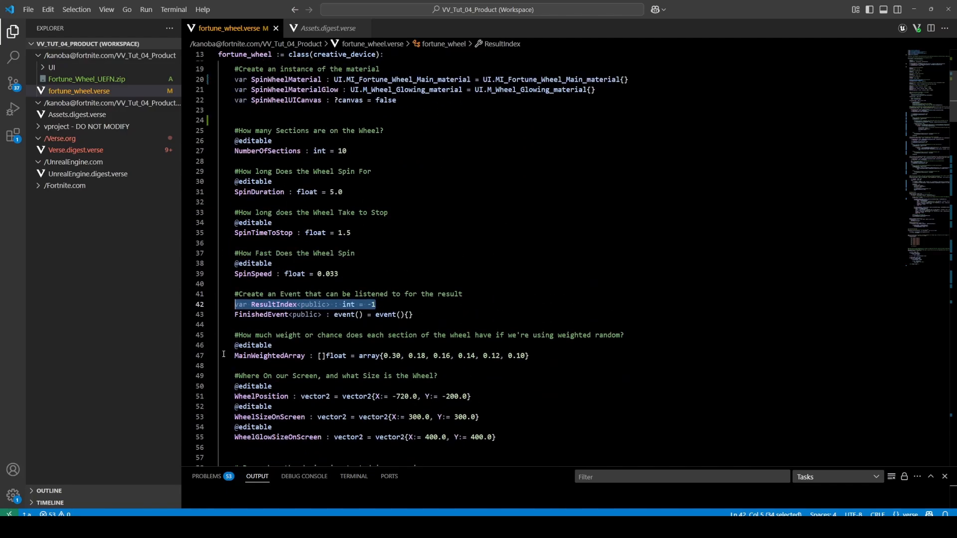
left_click(270, 304)
left_click_drag(397, 304, 237, 304)
- Examine the FinishedEvent declaration that signals when the wheel has a result
left_click(240, 318)
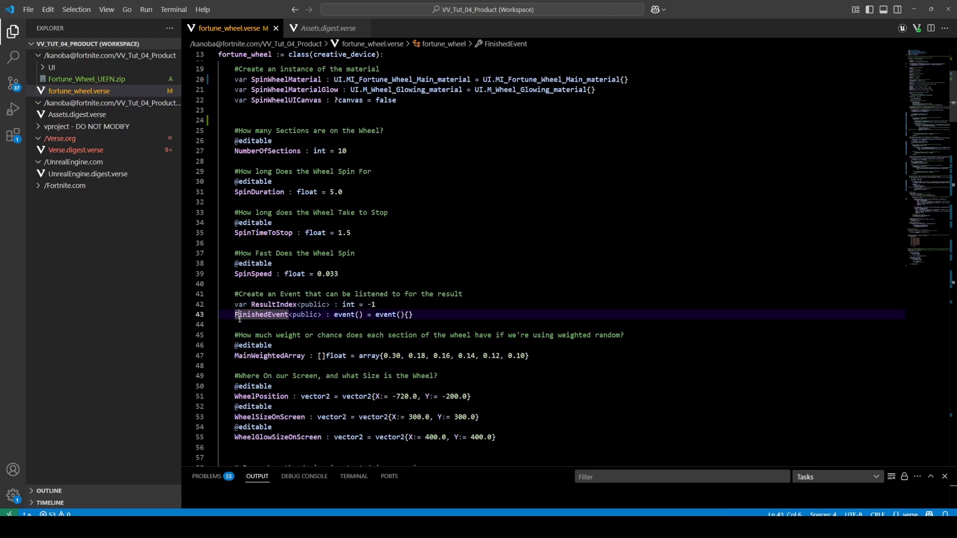
left_click(425, 313)
key("shift+Home")
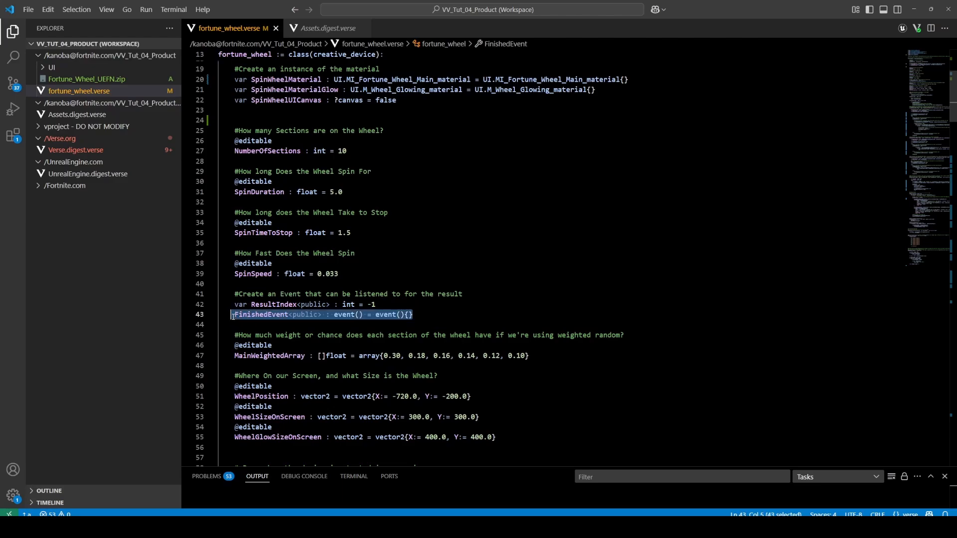
left_click_drag(409, 313, 234, 316)
left_click(236, 316)
left_click_drag(433, 312, 231, 315)
key("Down")
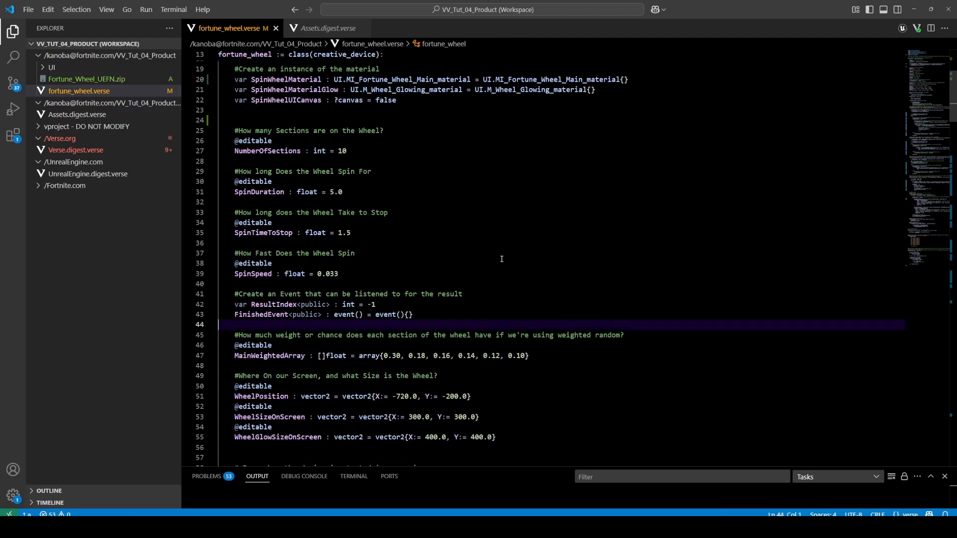
- Find the WheelResult helper function and examine its result cases and their text strings
scroll(501, 259, "down", 20)
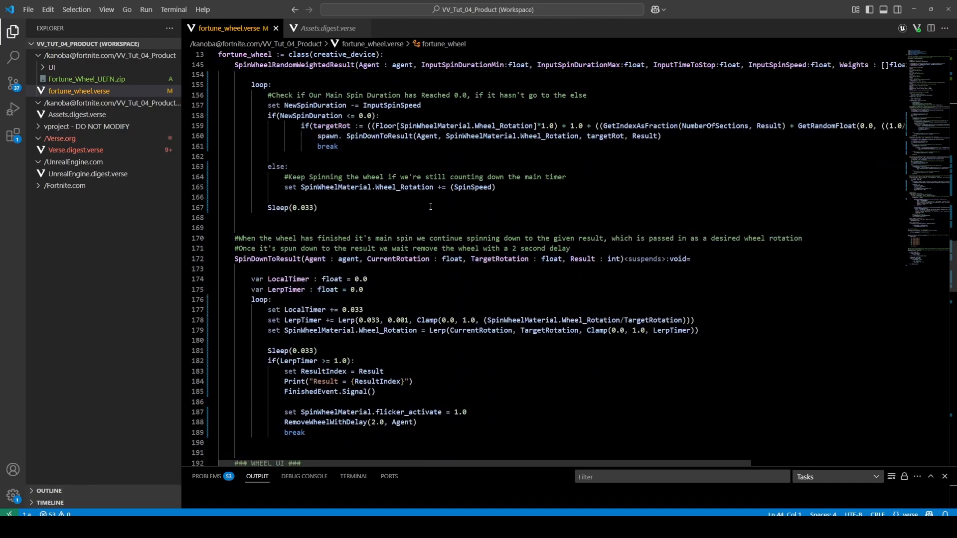
scroll(431, 206, "down", 20)
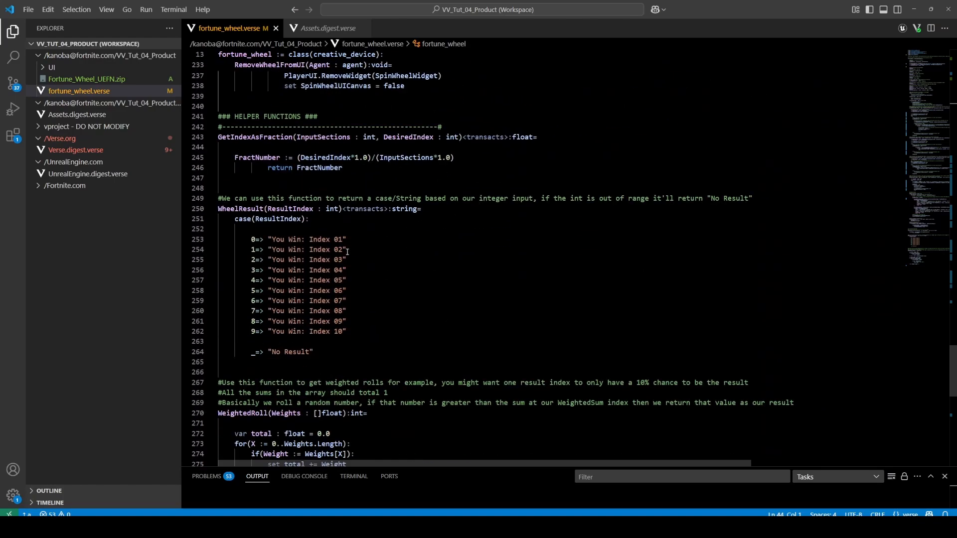
left_click_drag(314, 352, 221, 209)
left_click_drag(351, 332, 298, 238)
left_click(422, 232)
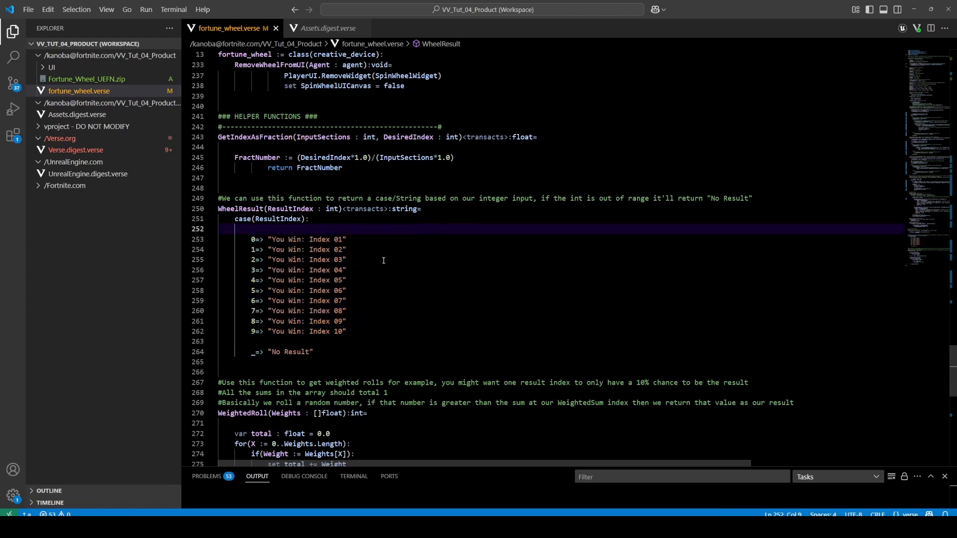
left_click_drag(344, 354, 218, 208)
left_click(355, 280)
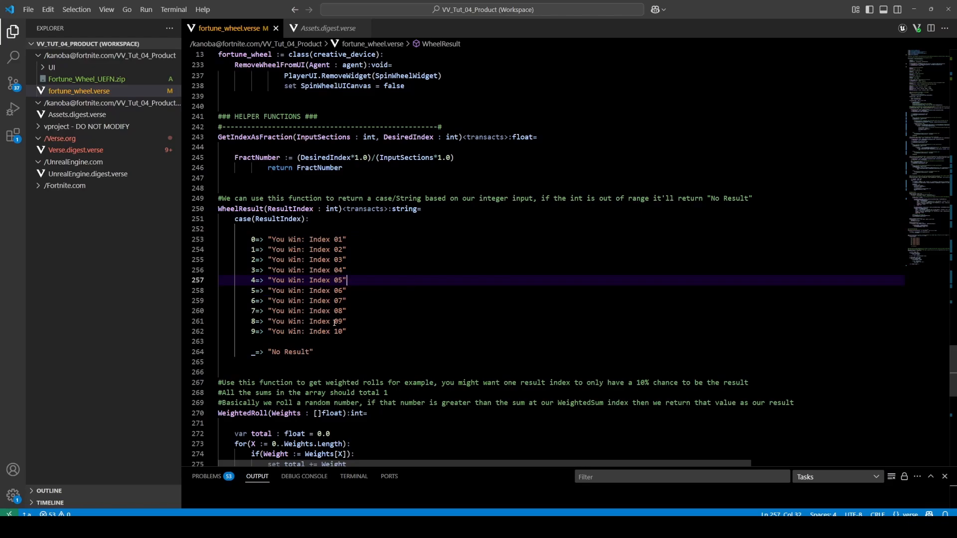
- Switch to Unreal Editor and open the MI_Fortune_Wheel_Main material instance in a maximized editor window
key("alt+Tab")
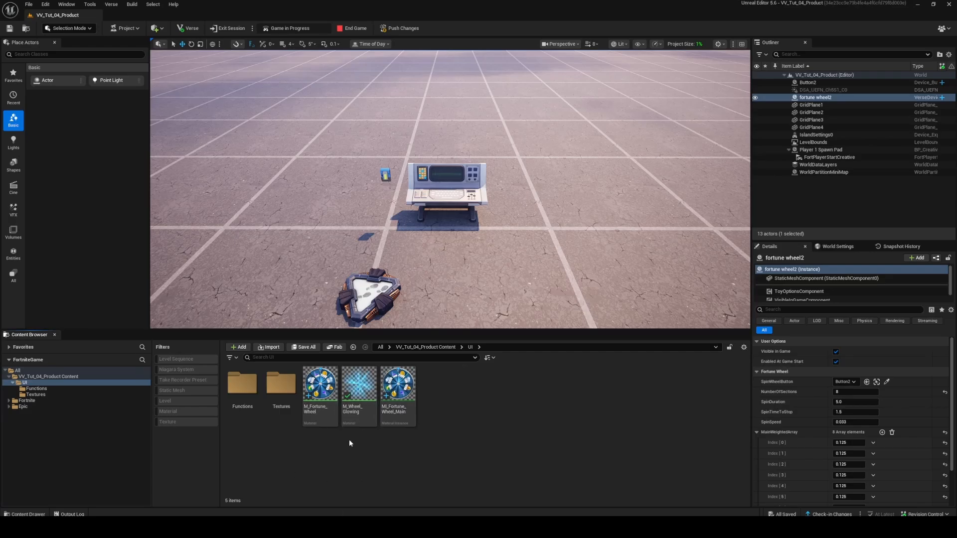
mouse_move(321, 414)
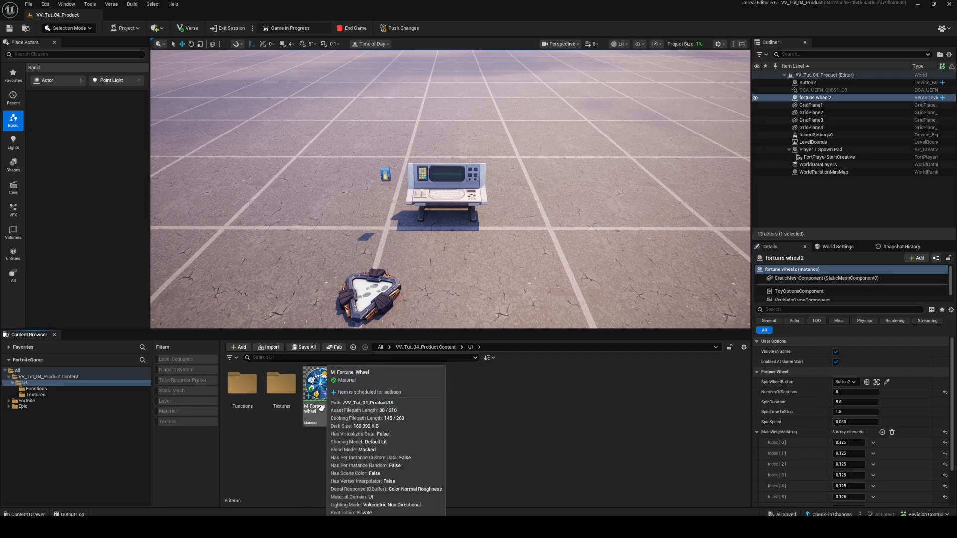
mouse_move(399, 388)
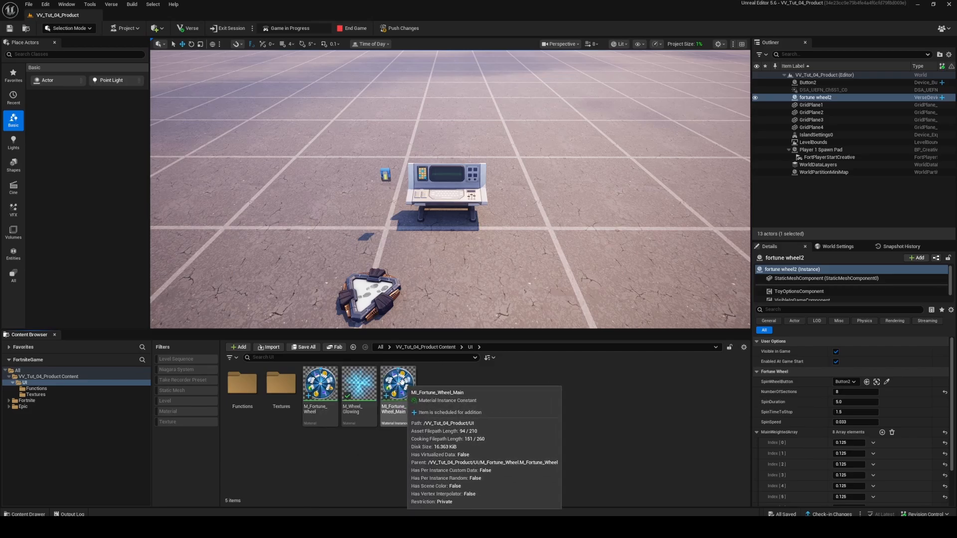
left_click(401, 385)
double_click(401, 385)
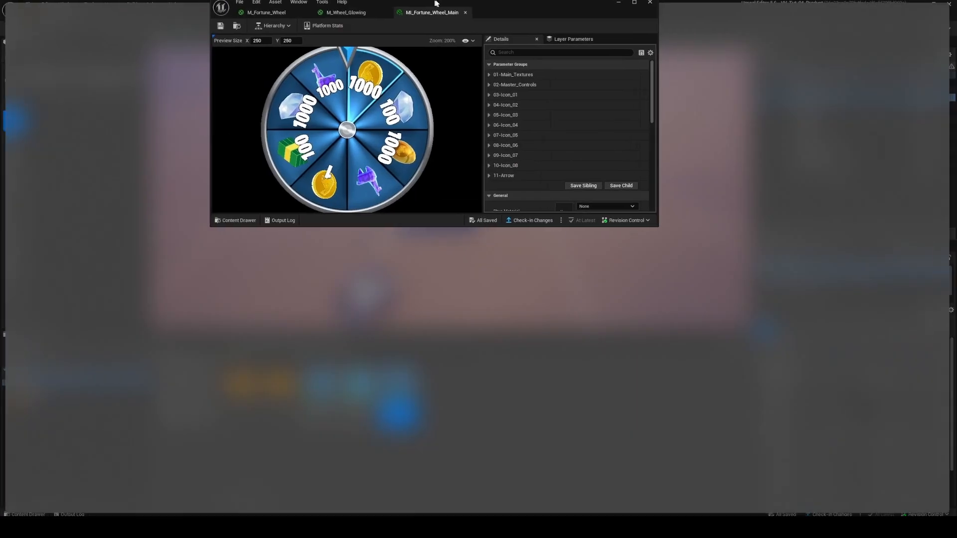
left_click_drag(435, 3, 436, 2)
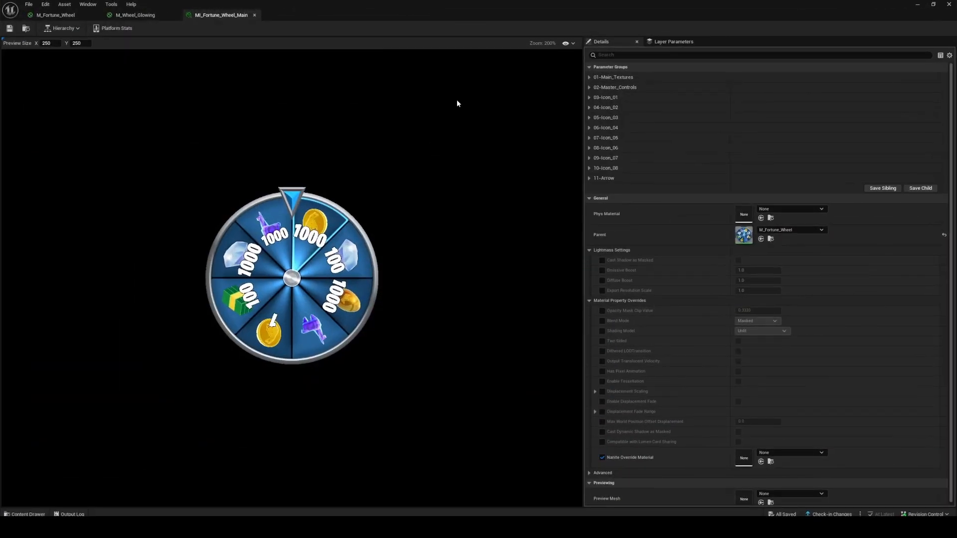
- Enable the Main_Wheel_Texture override in 01-Main_Textures and locate its assigned texture in the project content
left_click(590, 76)
left_click(603, 93)
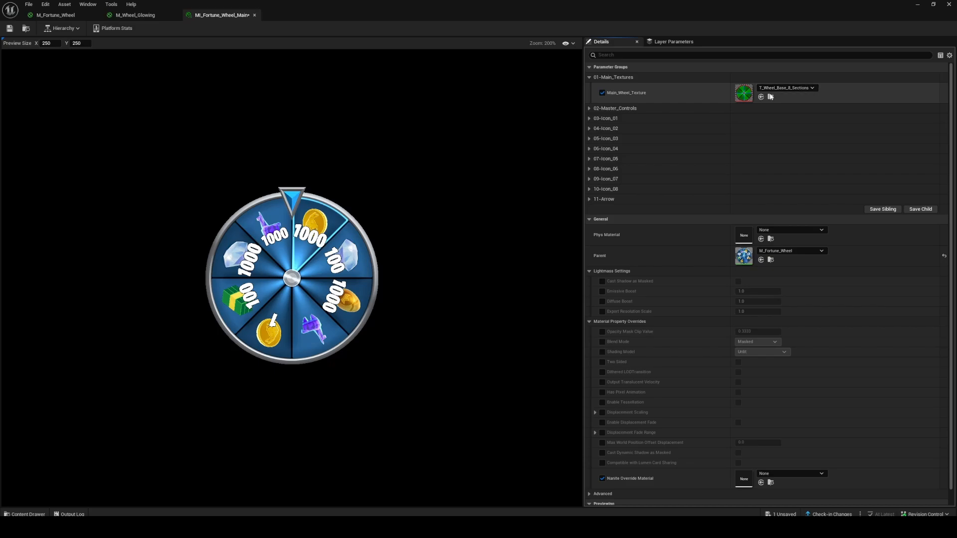
left_click(771, 96)
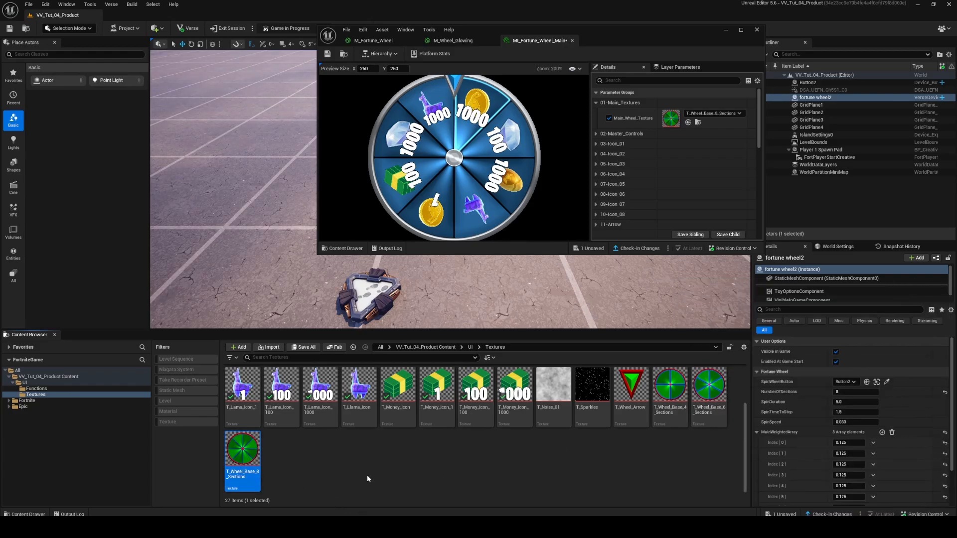
left_click(671, 389)
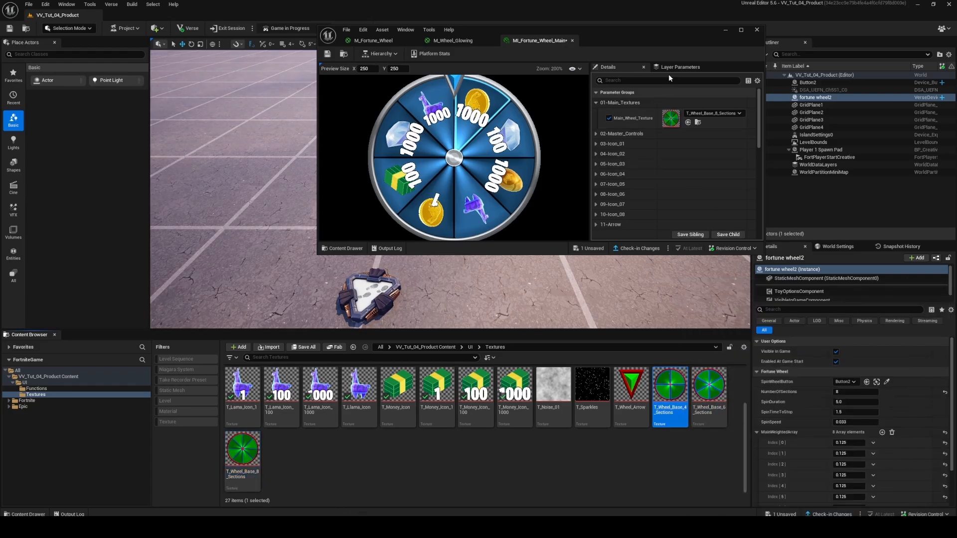
double_click(626, 34)
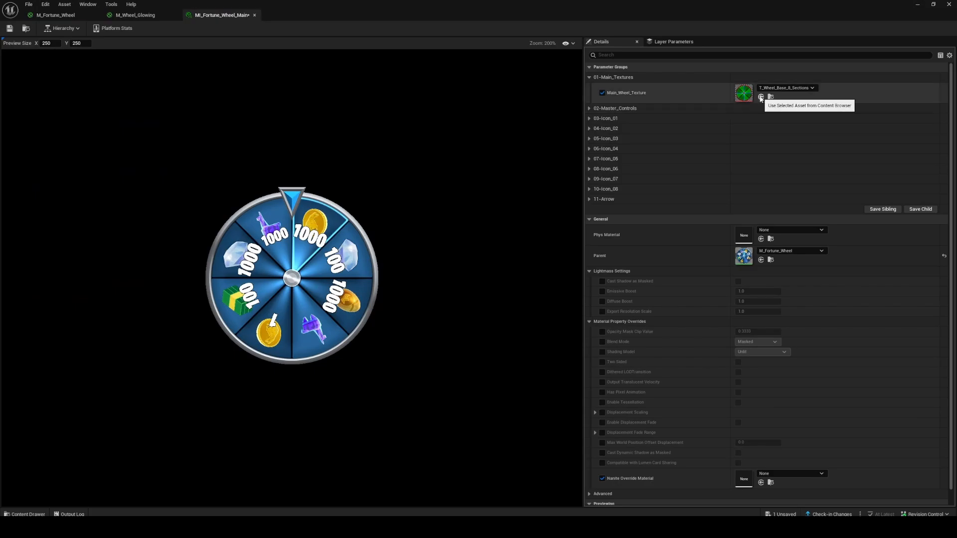
scroll(428, 231, "up", 3)
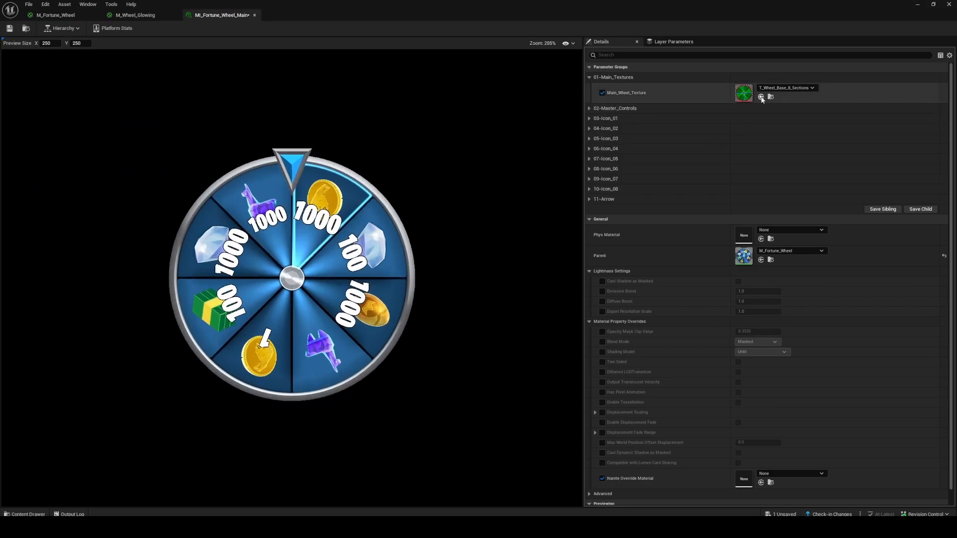
- Assign the T_Wheel_Base_6_Sections texture to Main_Wheel_Texture in the material instance
double_click(492, 5)
left_click(709, 388)
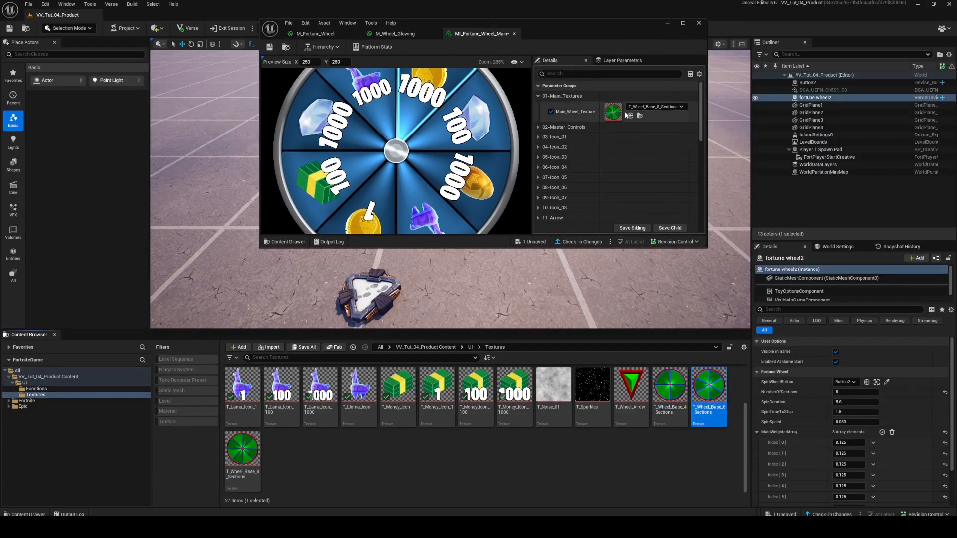
left_click(630, 116)
double_click(561, 32)
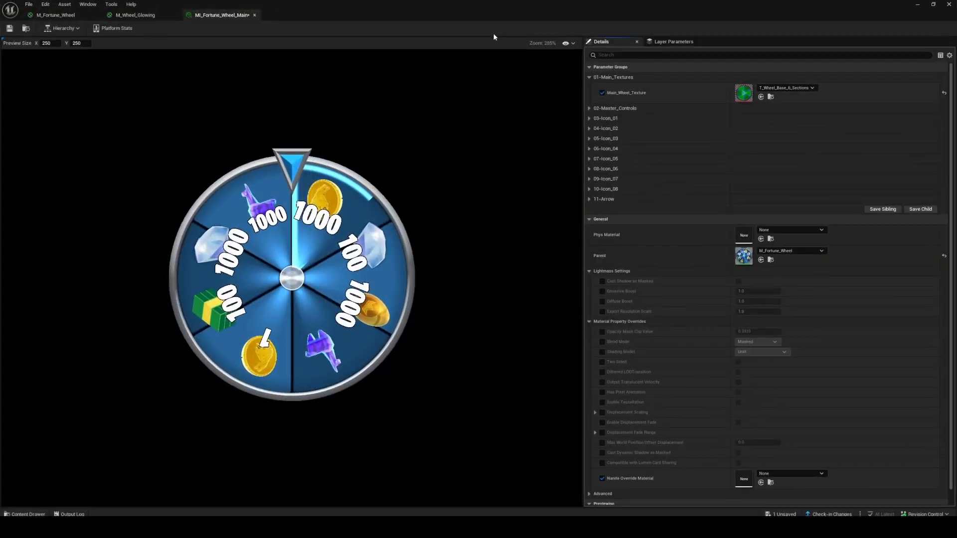
- Enable the wheel_sections override in 02-Master_Controls and set it to 6
left_click(589, 108)
left_click(603, 118)
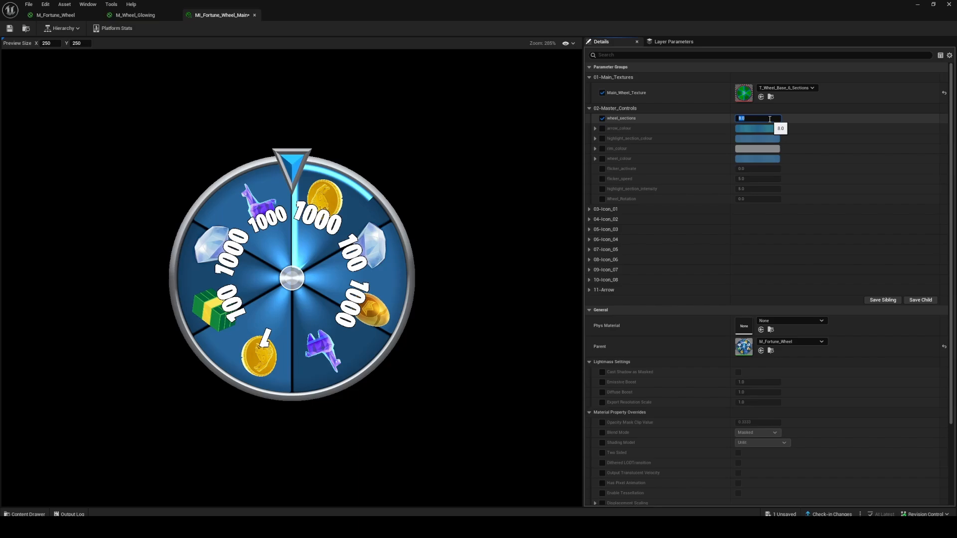
key("Return")
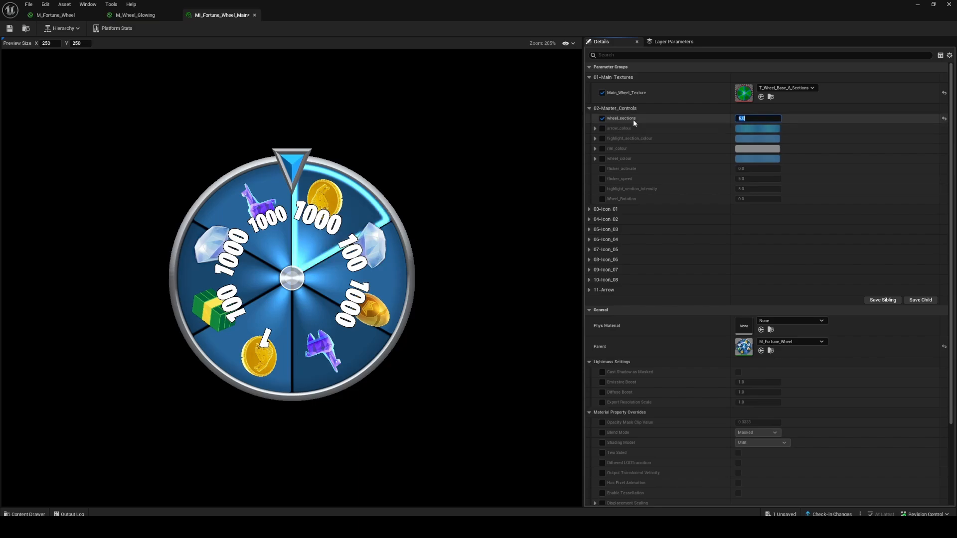
- Try a different arrow_colour for the wheel, then discard the colour and disable its override
left_click(602, 128)
left_click(755, 129)
left_click_drag(797, 181, 836, 175)
left_click(900, 316)
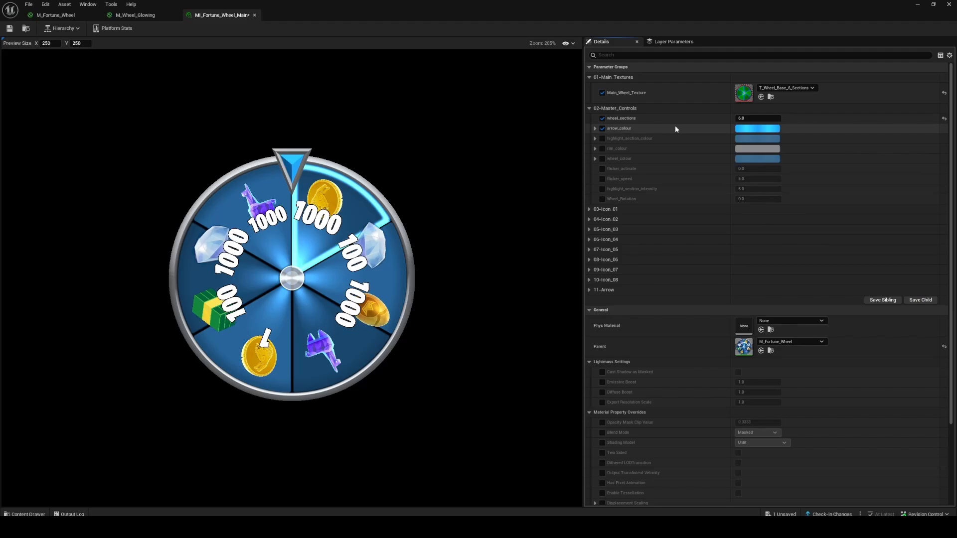
left_click(602, 128)
- Try a golden yellow rim_colour for the wheel, then discard it and disable the override
left_click(602, 148)
left_click(757, 149)
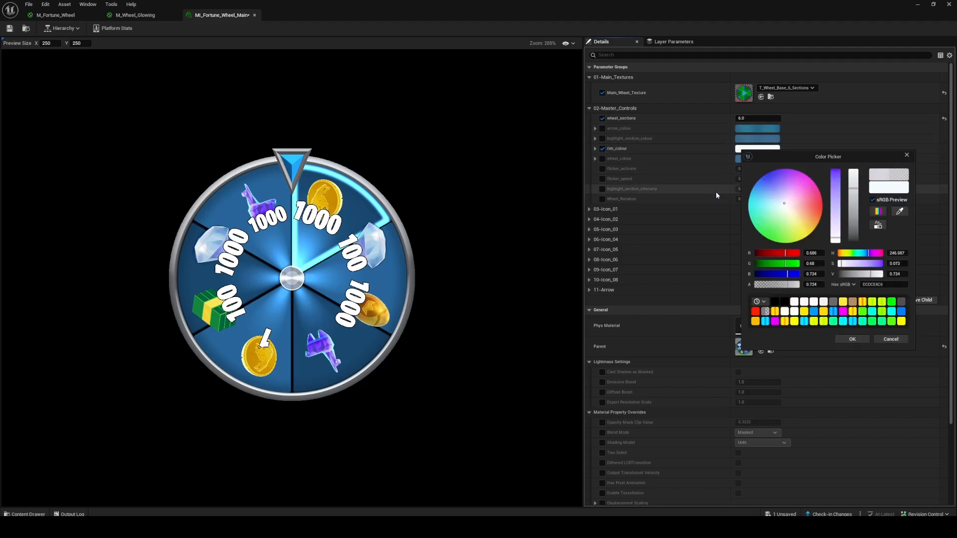
left_click_drag(770, 208, 807, 227)
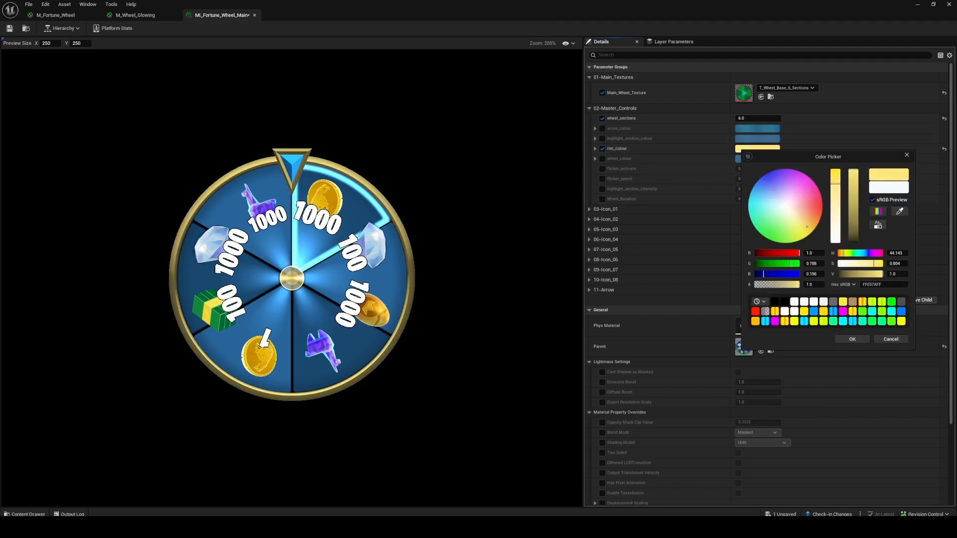
left_click(893, 341)
left_click(602, 148)
- Try overriding wheel_colour with another colour and enabling flicker_speed, then disable both overrides
left_click(602, 159)
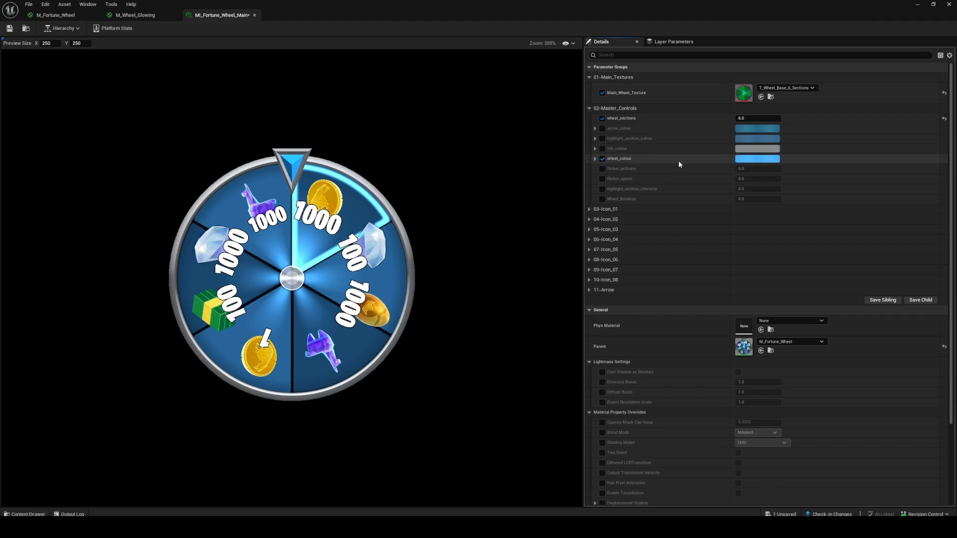
left_click(757, 159)
left_click_drag(804, 215, 795, 235)
left_click(909, 348)
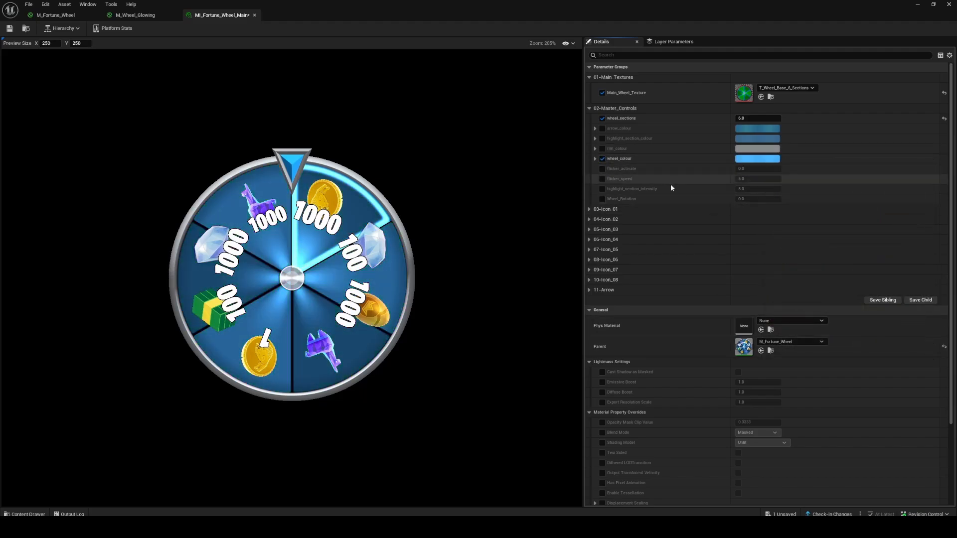
left_click(602, 159)
left_click(602, 179)
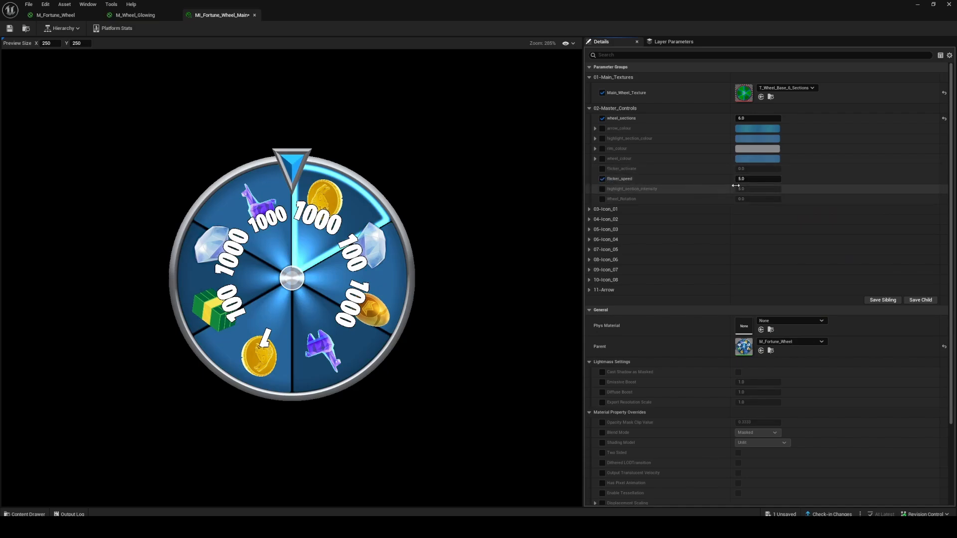
left_click(602, 178)
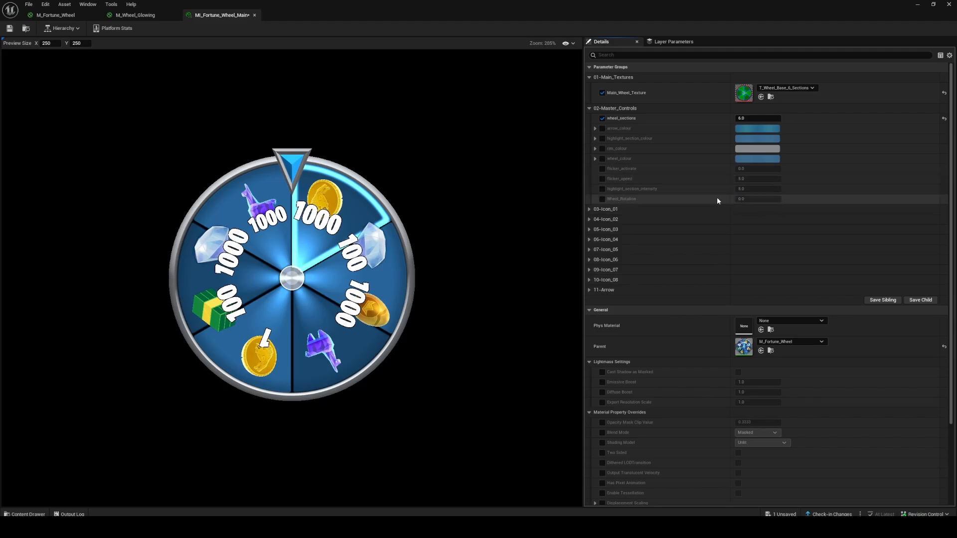
- Examine the texture, rotation, offset and scale parameters in the 03-Icon_01 and 04-Icon_02 groups
left_click(587, 109)
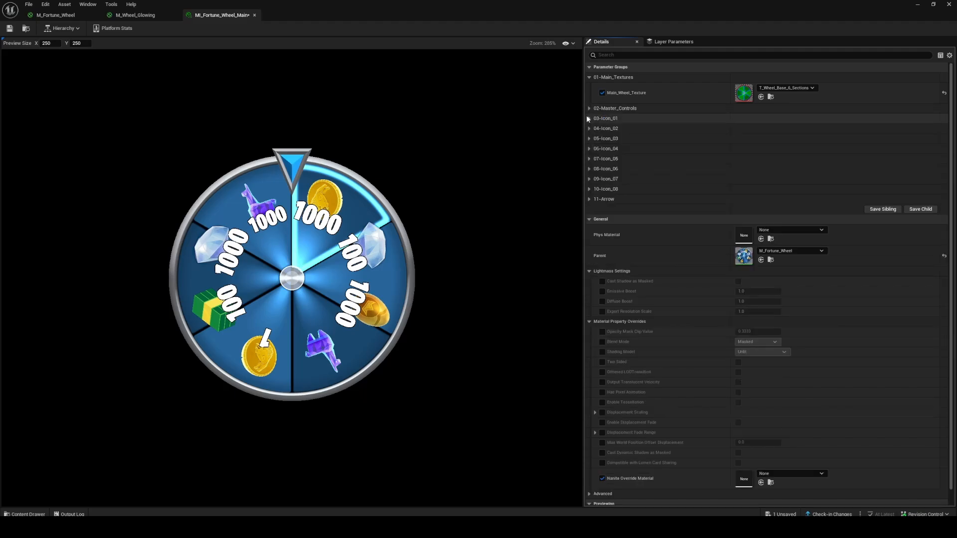
left_click(589, 118)
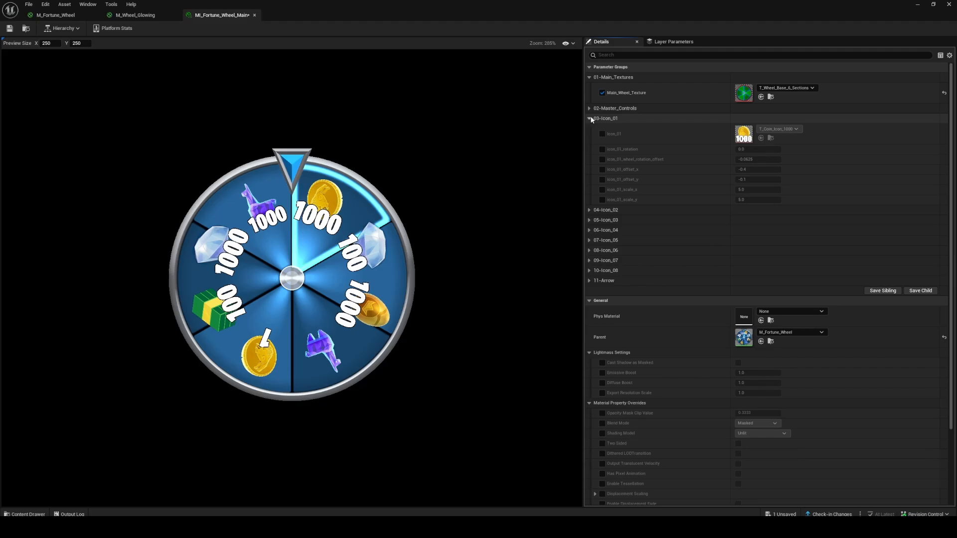
left_click(589, 210)
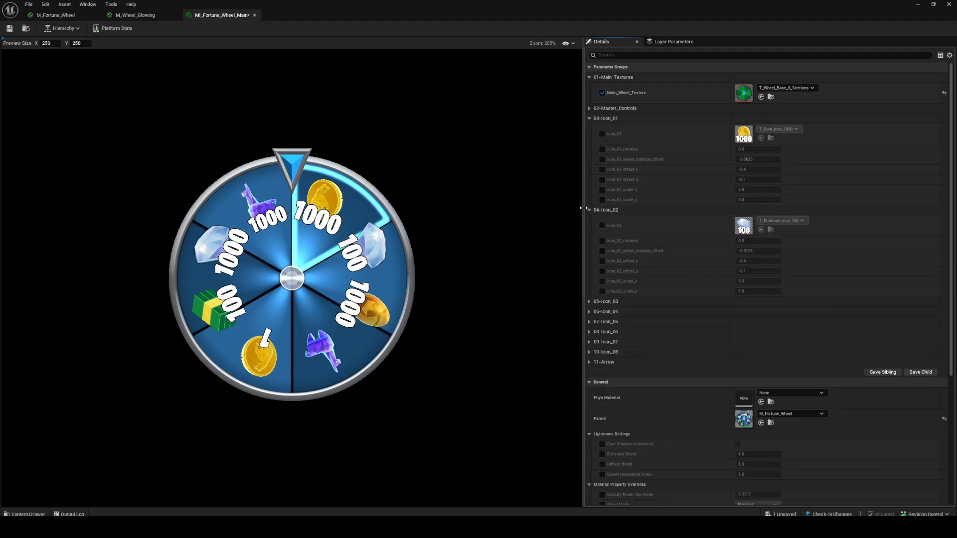
left_click(588, 119)
left_click(588, 129)
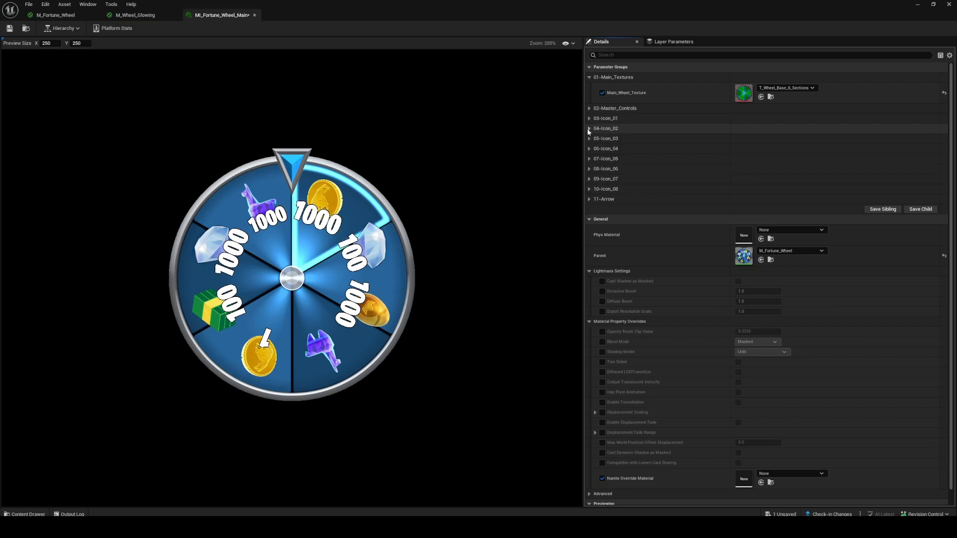
- Enable the icon_07 and icon_08 texture overrides and assign the T_Blank texture to both
left_click(589, 189)
left_click(588, 179)
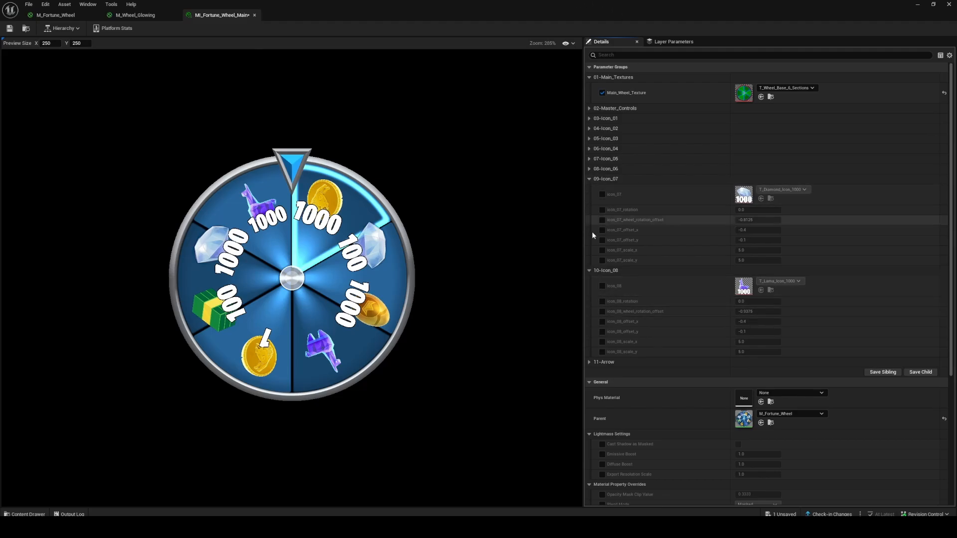
left_click(602, 286)
left_click(602, 194)
double_click(545, 4)
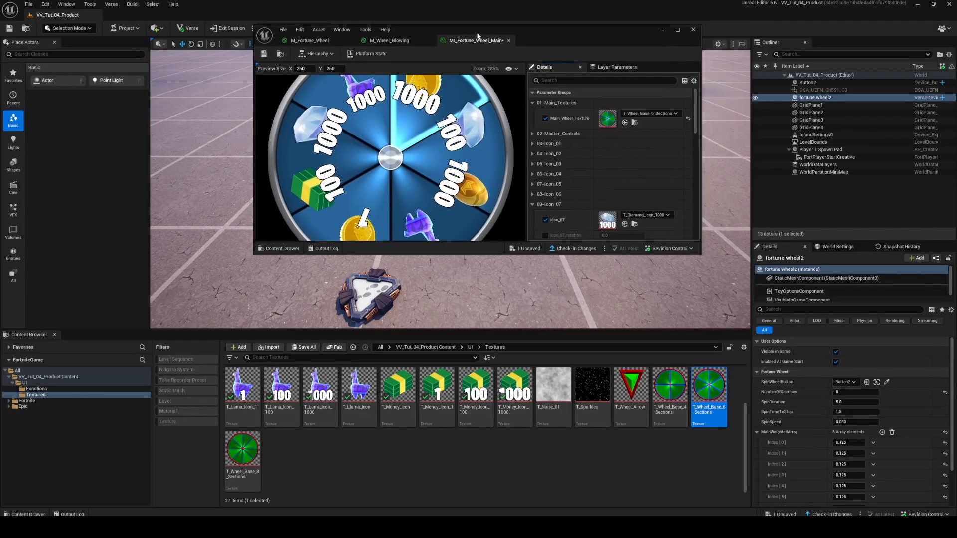
left_click(242, 386)
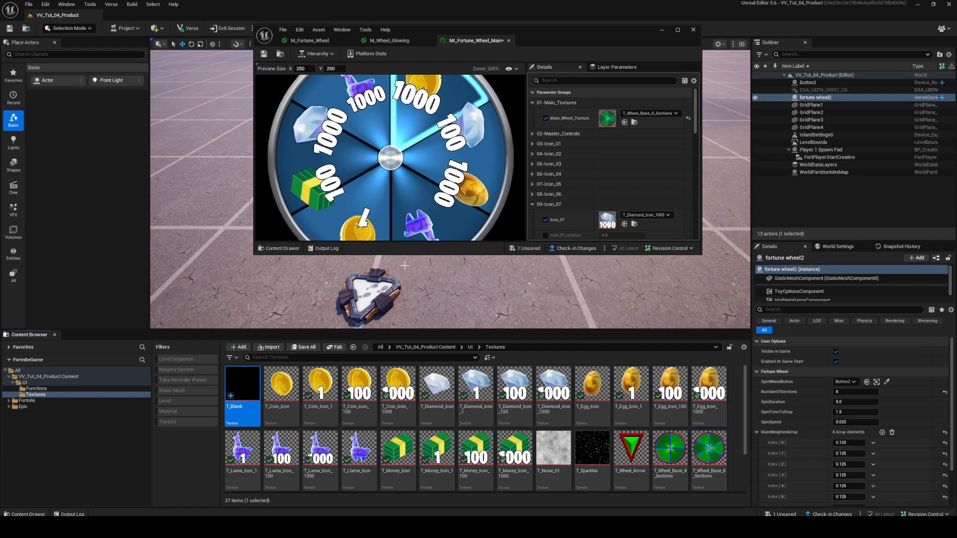
double_click(609, 38)
left_click(761, 290)
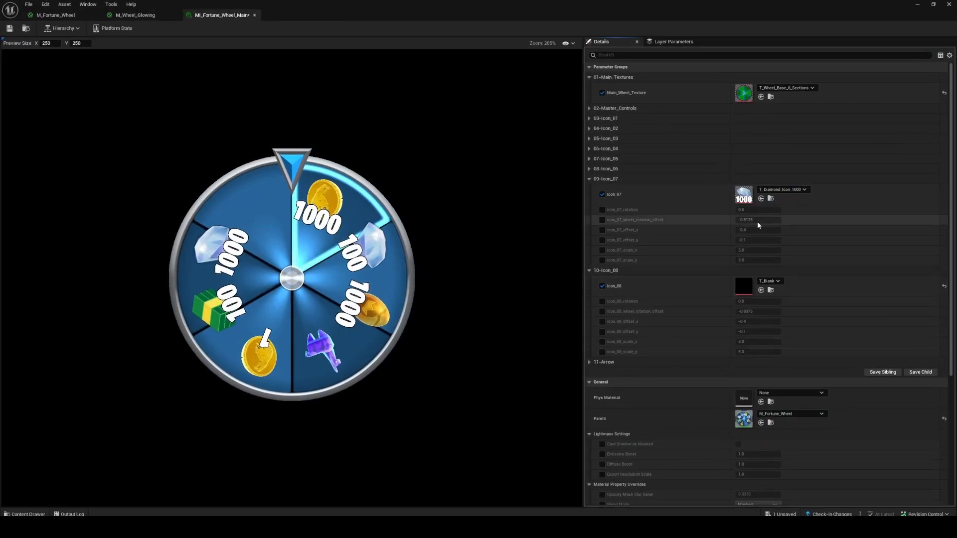
left_click(761, 198)
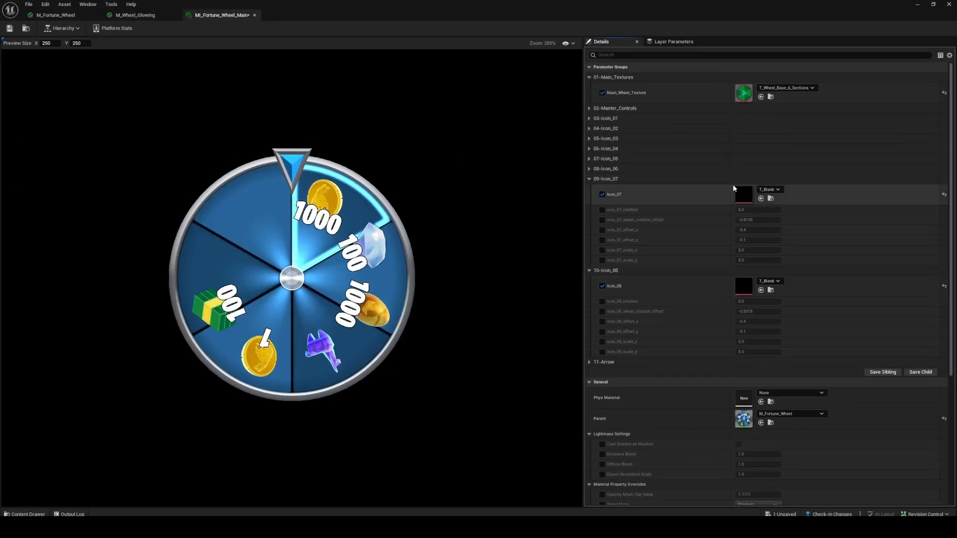
left_click(589, 270)
left_click(589, 179)
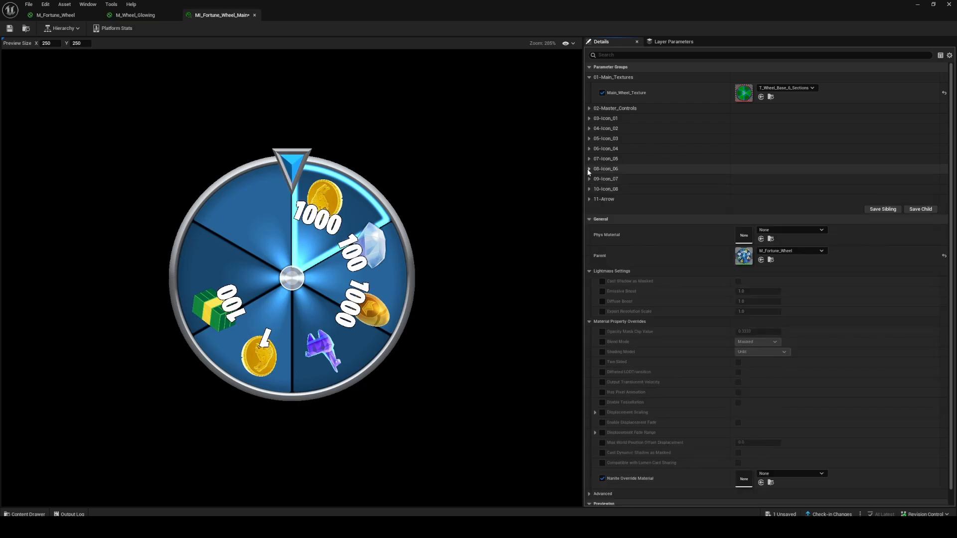
- Enable icon_01_wheel_rotation_offset and set it to one sixth, then halve it to 0.083333
left_click(589, 118)
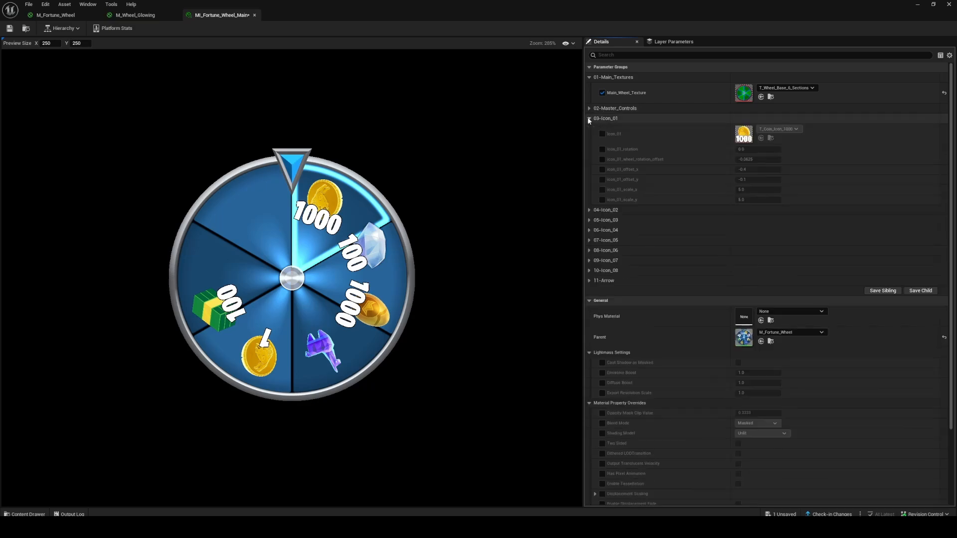
left_click(602, 159)
left_click(758, 158)
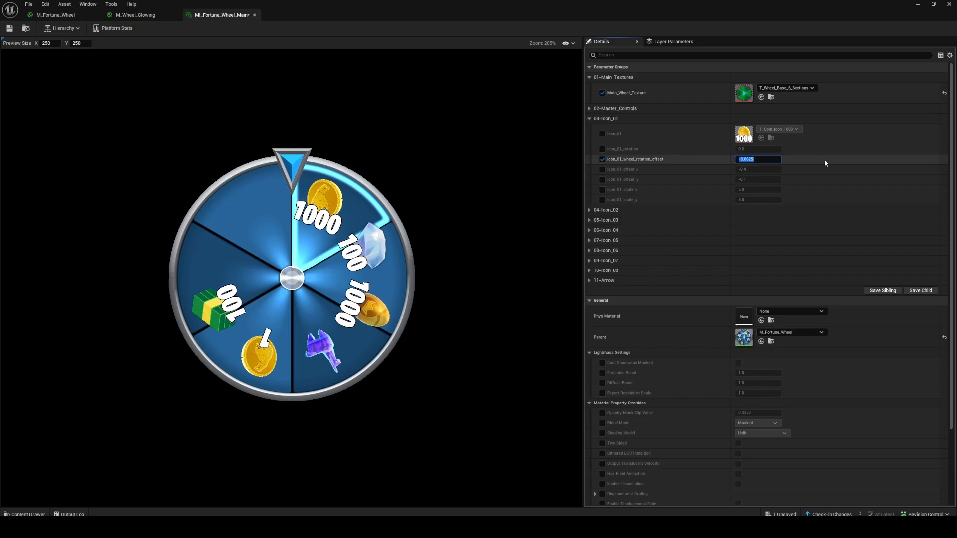
type("1/")
key("BackSpace")
key("Return")
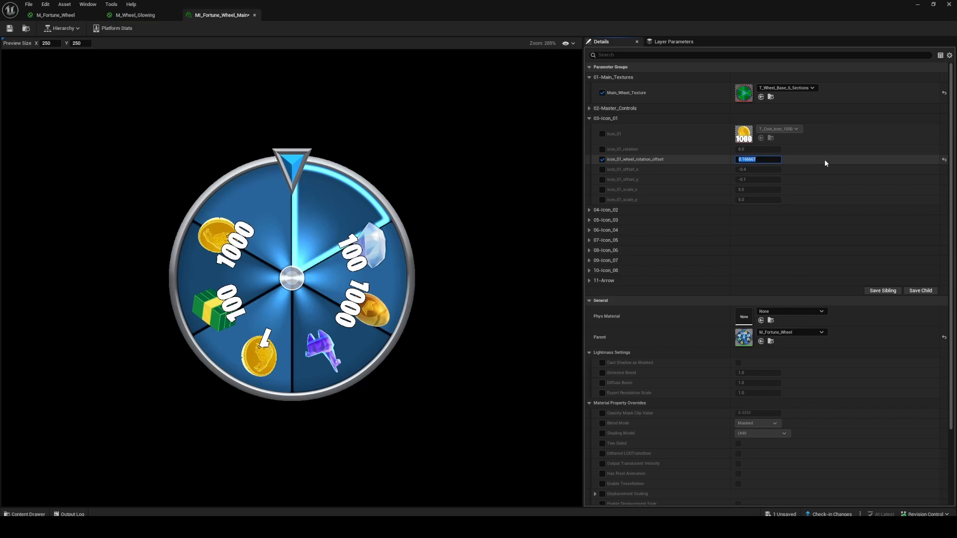
left_click(775, 160)
key("Return")
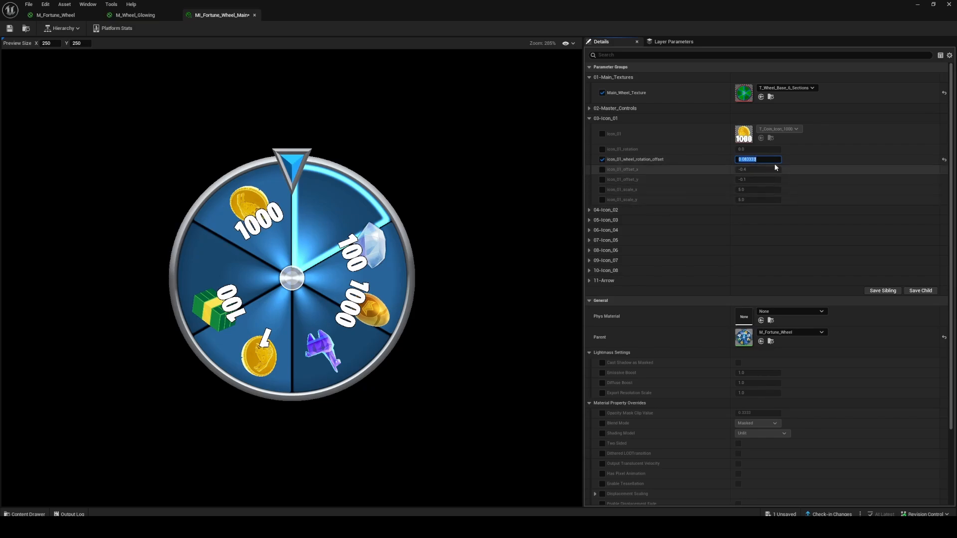
- Make icon_01_wheel_rotation_offset negative at -0.083333 and copy the value
left_click(838, 170)
type("-")
key("Return")
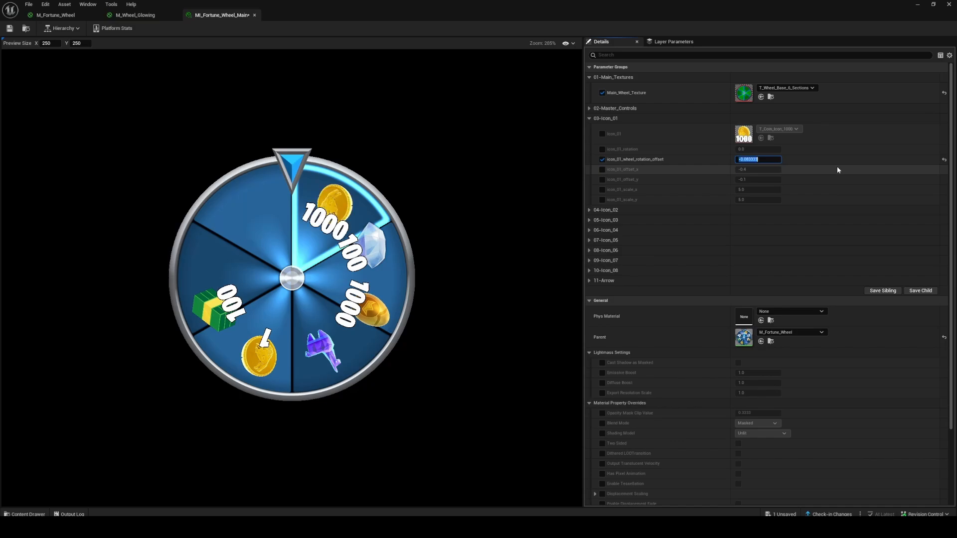
key("BackSpace")
key("Return")
key("ctrl+c")
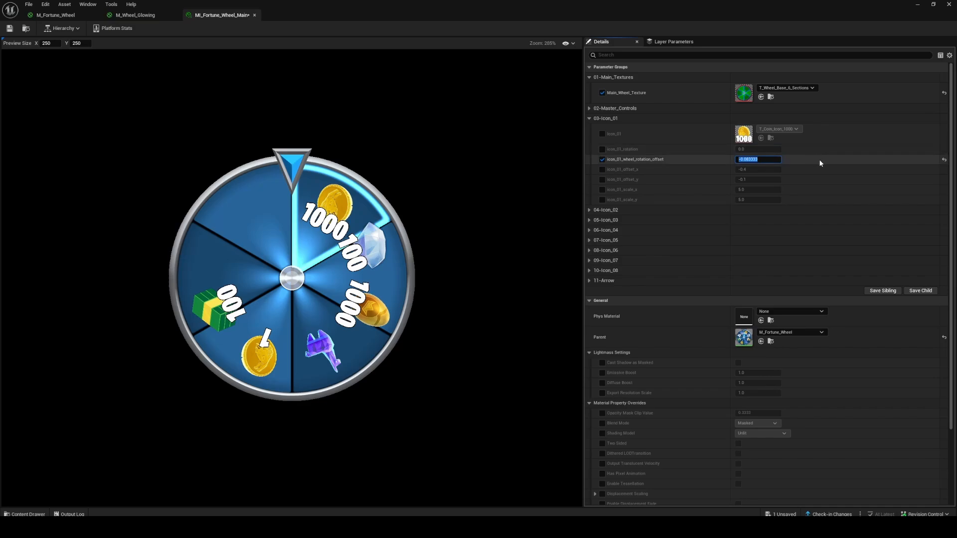
- Enable icon_02_wheel_rotation_offset in 04-Icon_02 and set it to three times the copied offset, -0.249999
left_click(589, 210)
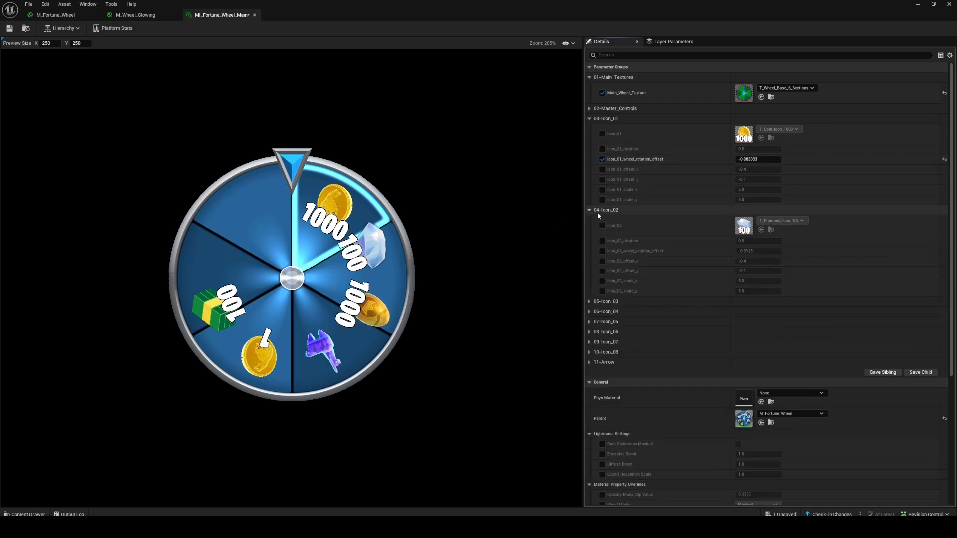
left_click(604, 251)
left_click(775, 251)
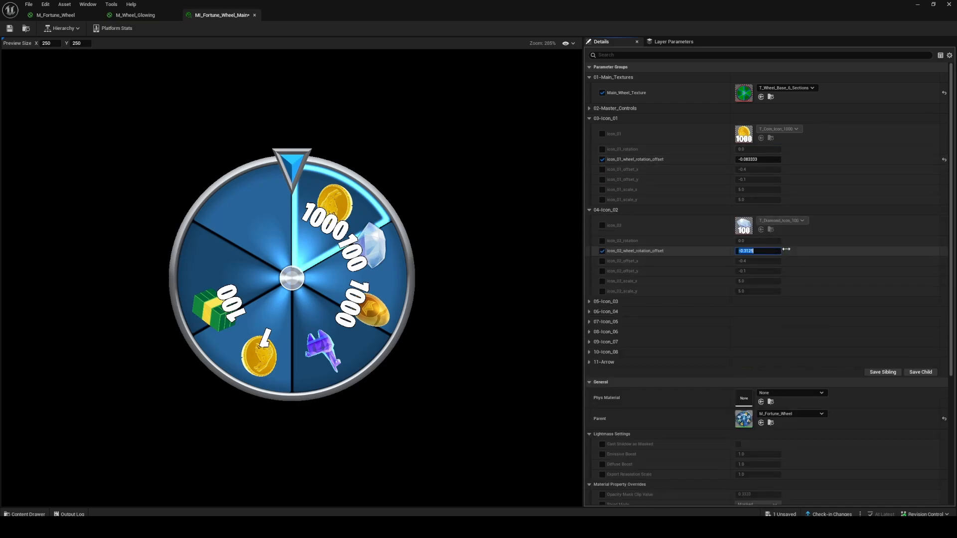
key("ctrl+v")
type("**")
key("Return")
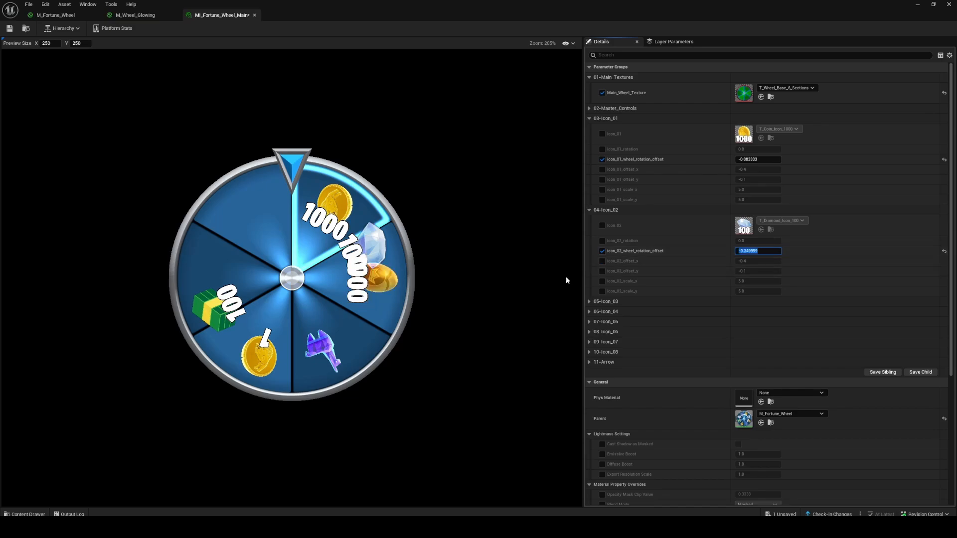
- Enable icon_03_wheel_rotation_offset in 05-Icon_03 and set it to five times the copied offset, -0.416665
left_click(589, 301)
scroll(692, 324, "down", 2)
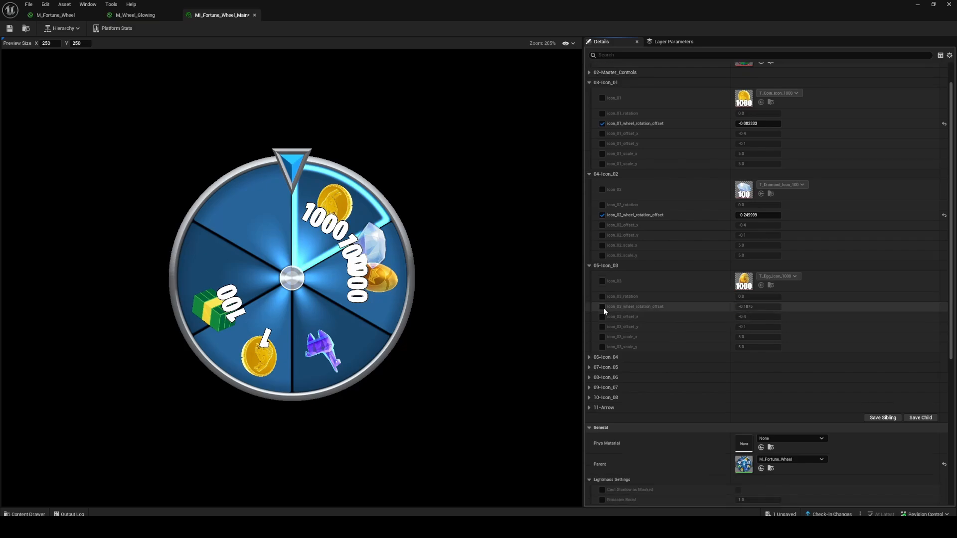
left_click(602, 307)
left_click(762, 307)
key("Right")
key("ctrl+v")
key("ctrl+a")
key("ctrl+v")
type("*")
type("6")
key("Return")
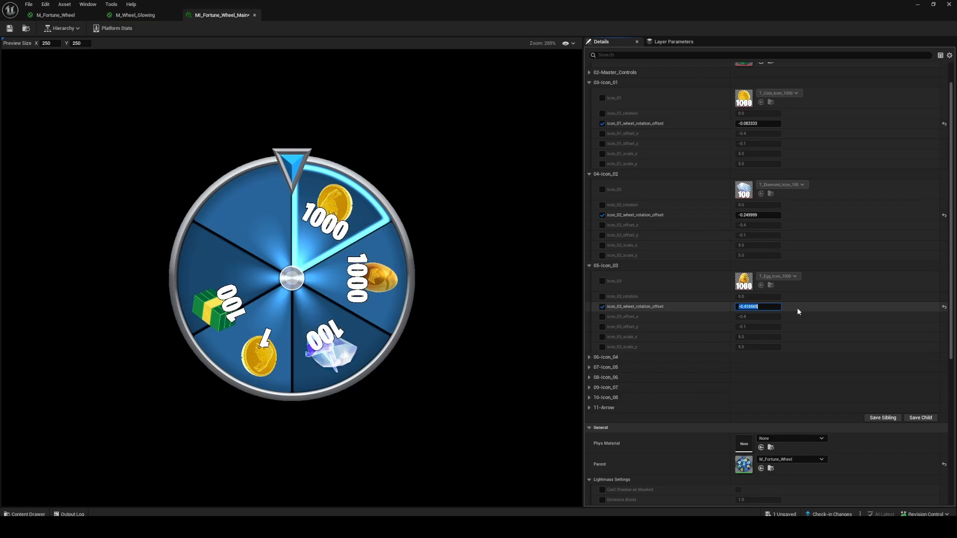
- Enable icon_04_wheel_rotation_offset in 06-Icon_04 and set it to the copied offset multiplied by 7, -0.583331
scroll(797, 307, "down", 2)
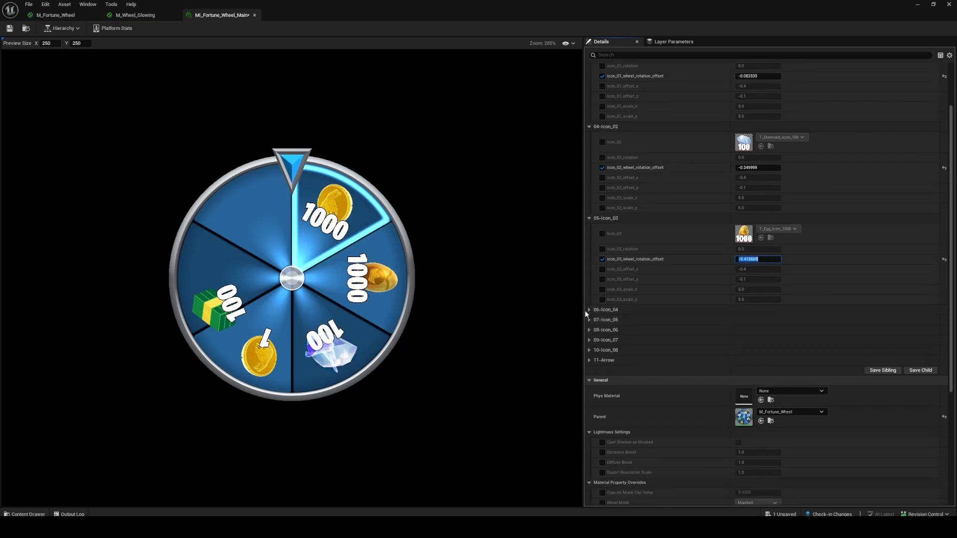
left_click(590, 309)
scroll(626, 319, "down", 2)
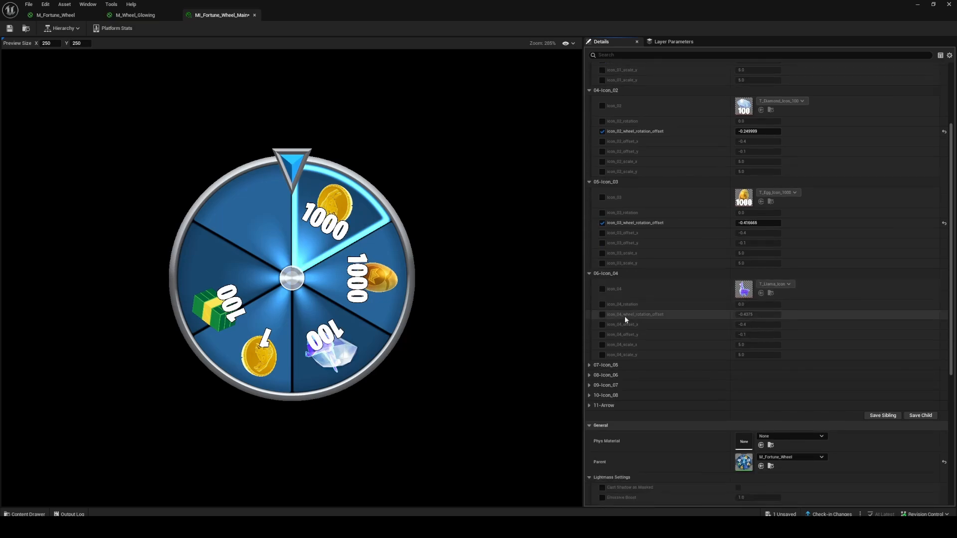
left_click(602, 314)
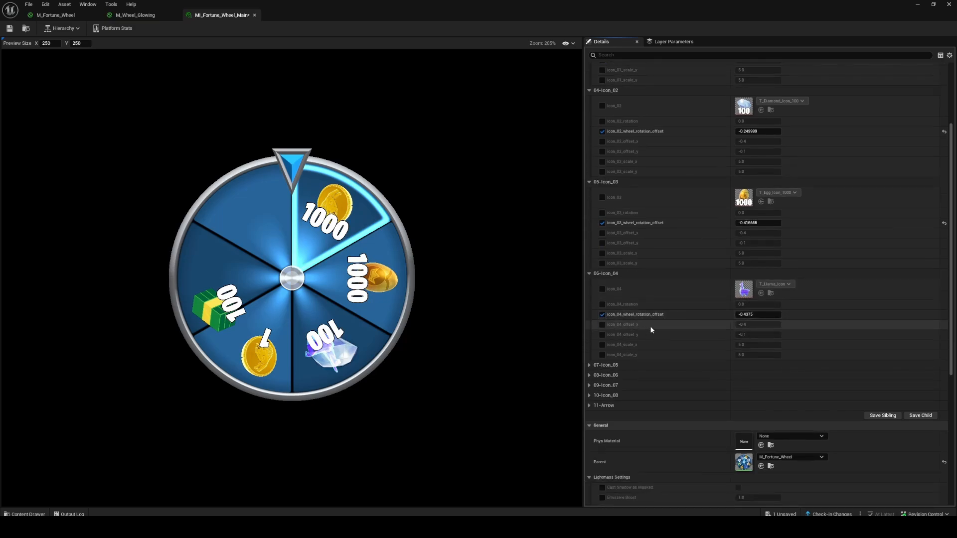
left_click(775, 314)
key("ctrl+v")
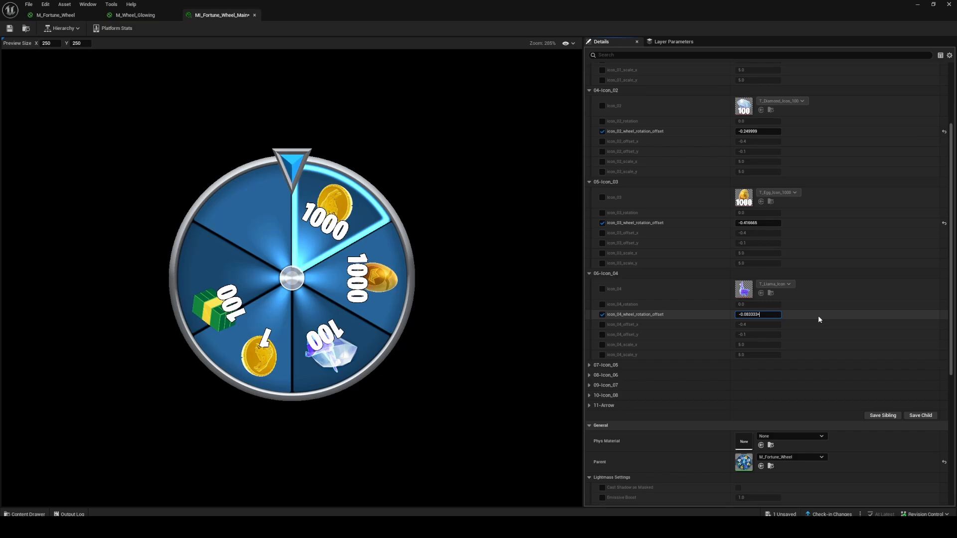
type("*7")
key("Return")
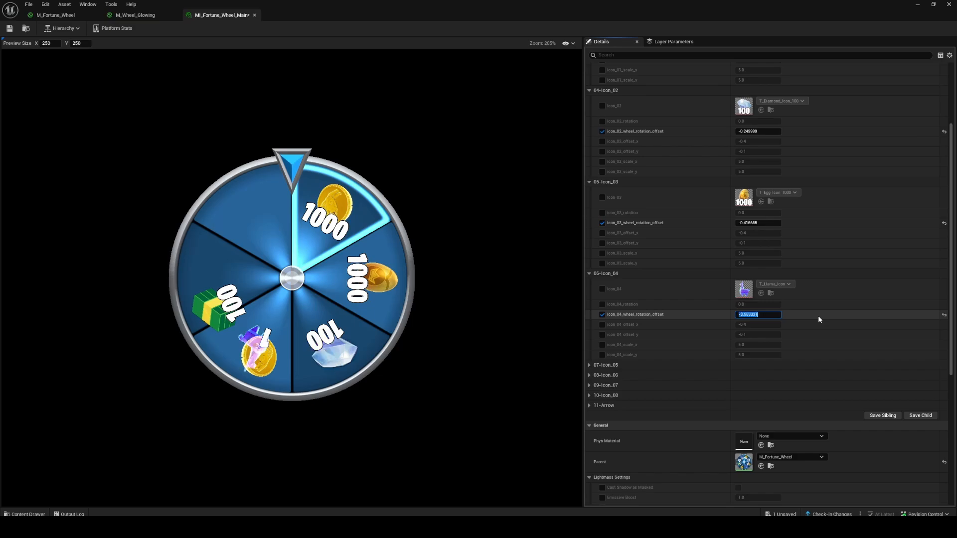
- Enable icon_05_wheel_rotation_offset in 07-Icon_05 and set it to nine times the copied offset, -0.749997
left_click(590, 365)
scroll(650, 342, "down", 2)
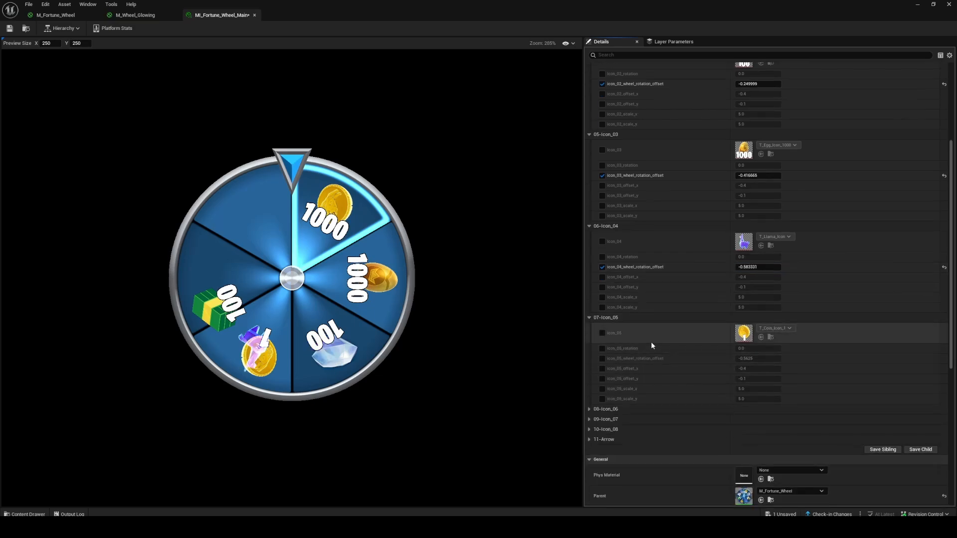
left_click(602, 359)
left_click(760, 356)
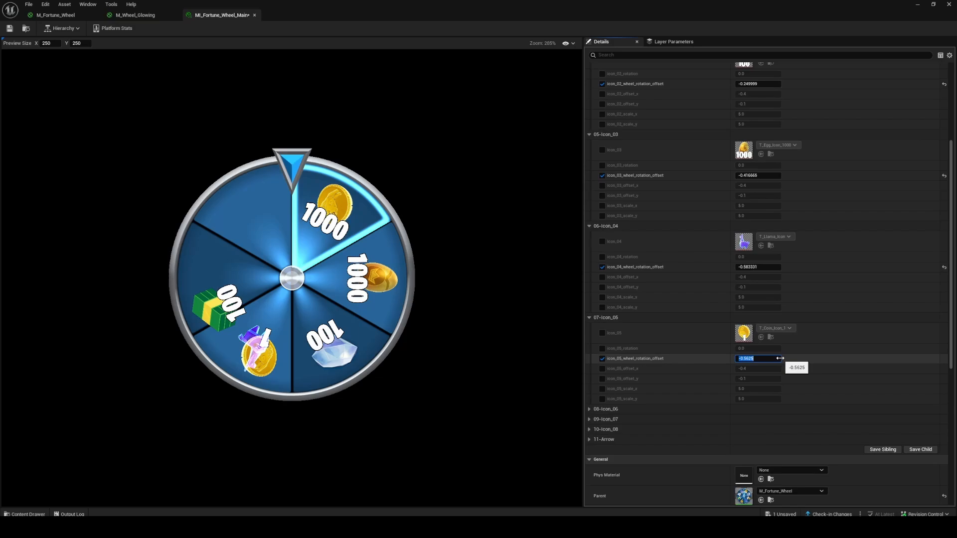
key("ctrl+v")
key("Return")
- Enable icon_06_wheel_rotation_offset in 08-Icon_06 and set it to the copied offset multiplied by 11, -0.916663
scroll(641, 418, "down", 2)
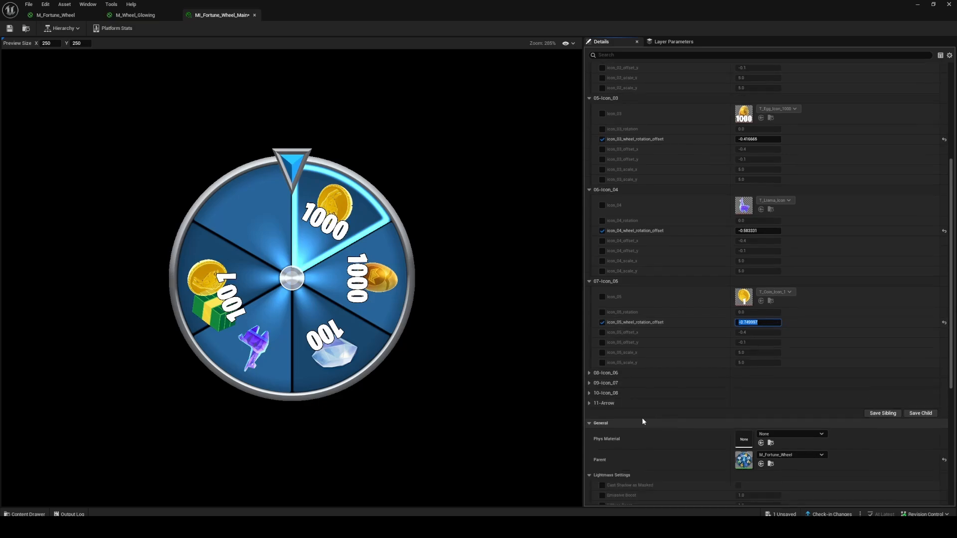
left_click(590, 373)
scroll(647, 381, "down", 2)
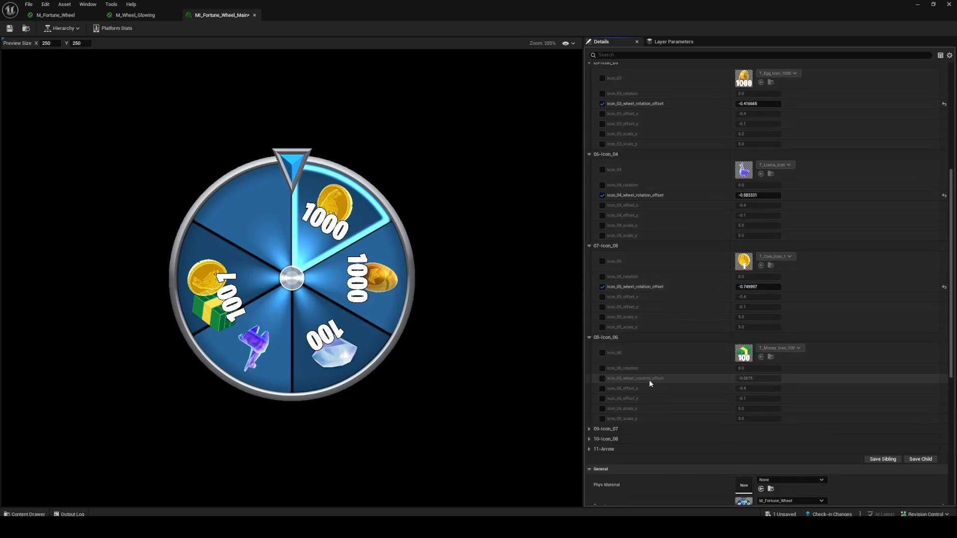
left_click(602, 378)
left_click(758, 379)
key("ctrl+v")
type("*11")
key("Return")
left_click(813, 376)
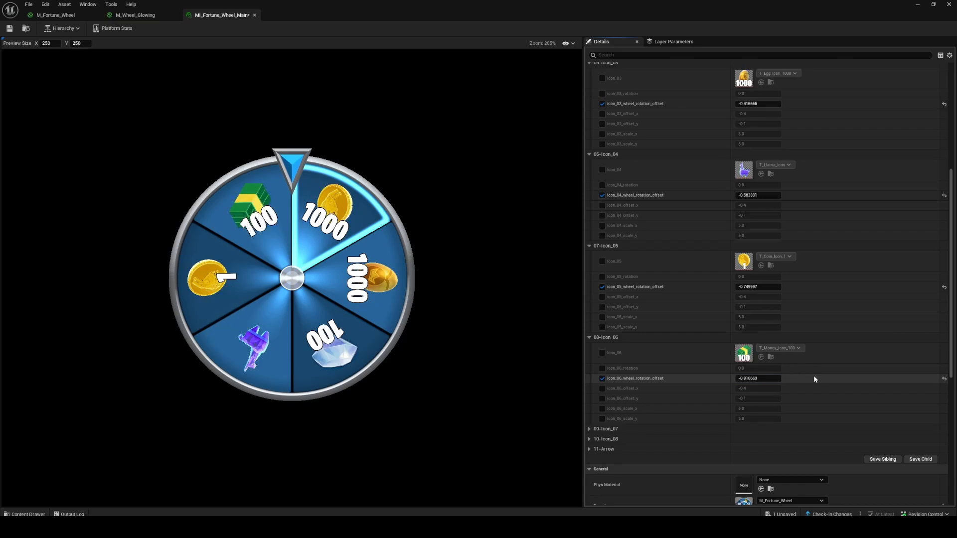
- Try shifting icon_06_wheel_rotation_offset and undo it, and test icon_06_rotation at 0.912 before resetting it to 0
left_click_drag(757, 379, 867, 397)
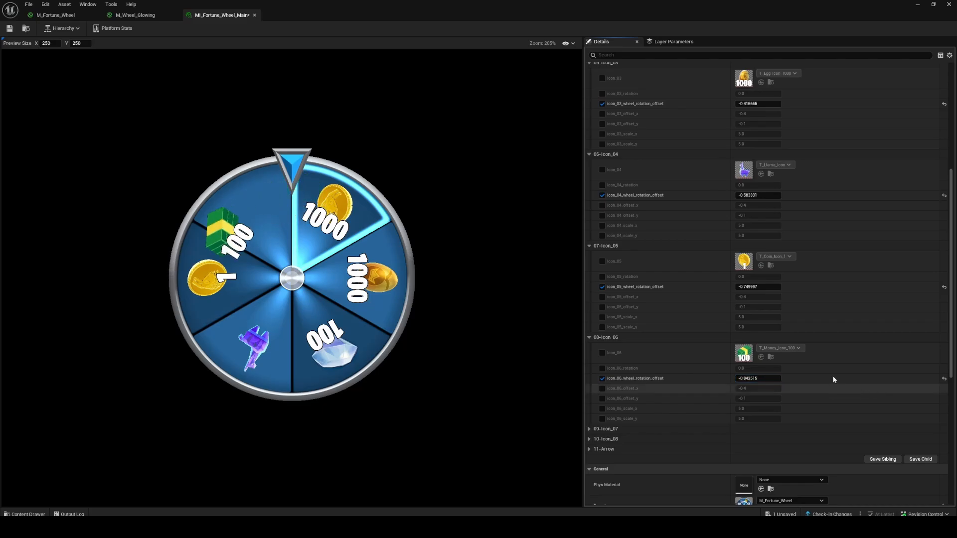
key("ctrl+z")
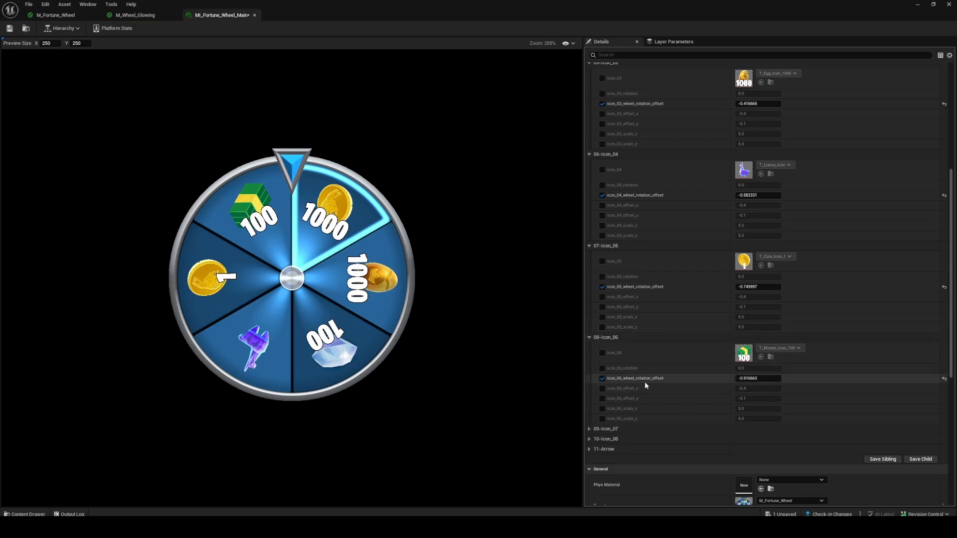
left_click(602, 368)
left_click_drag(754, 370, 788, 370)
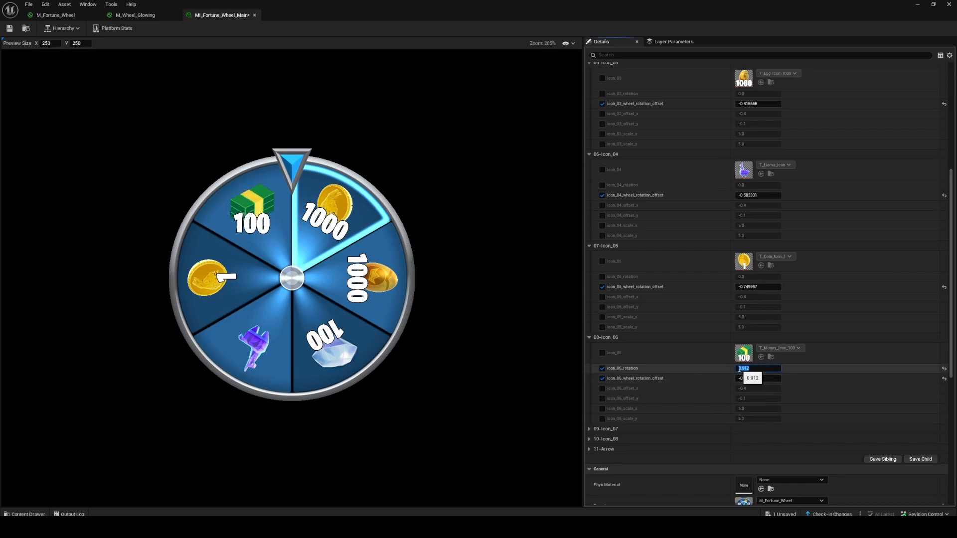
type("0")
key("Return")
- Enable icon_06_scale_x and icon_06_scale_y and try the value 3 for both
left_click(601, 409)
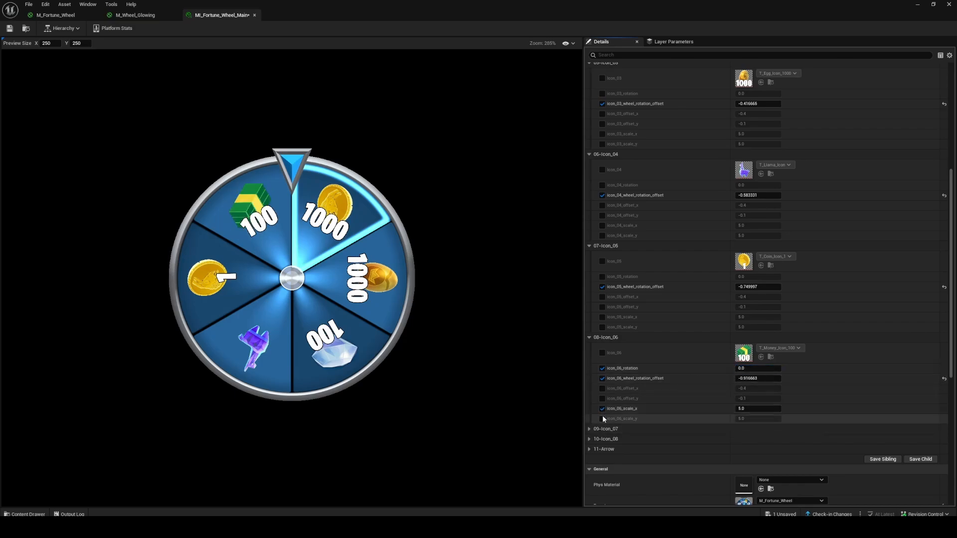
left_click(602, 418)
mouse_move(755, 409)
left_mouse_down()
mouse_move(798, 408)
mouse_move(755, 409)
left_mouse_up()
left_click(756, 409)
type("3")
left_click(755, 418)
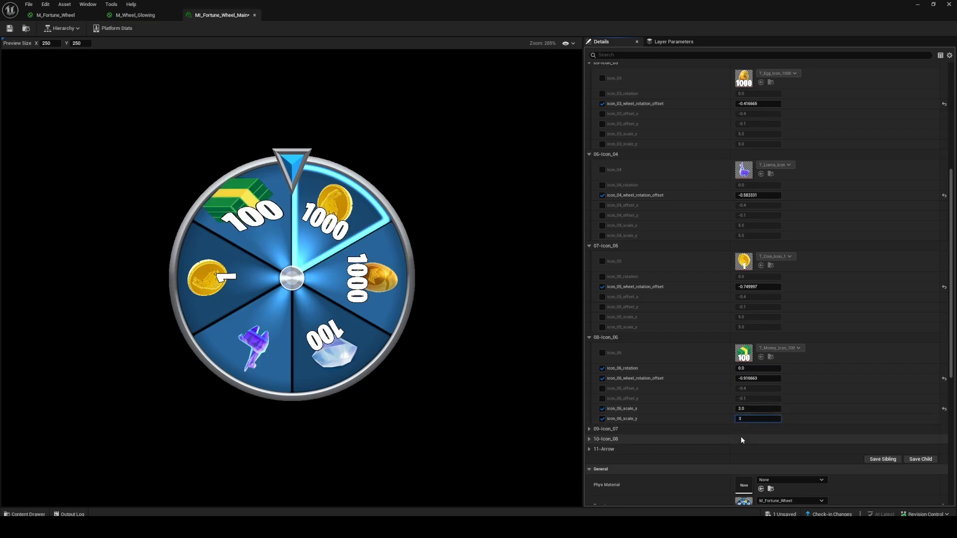
type("3")
key("Return")
- Set icon_06_scale_x and icon_06_scale_y back to 5
left_click(750, 408)
type("55")
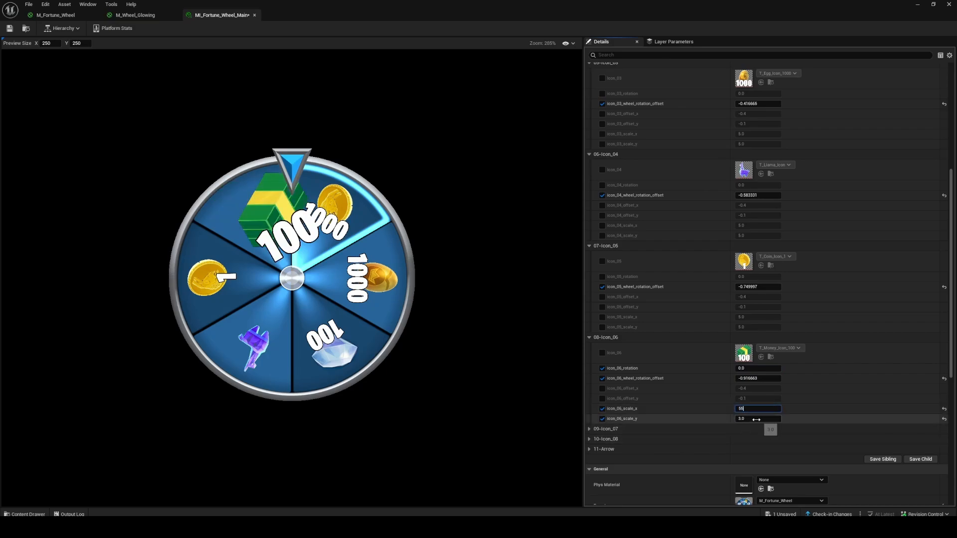
key("Return")
left_click(758, 419)
type("5")
key("Return")
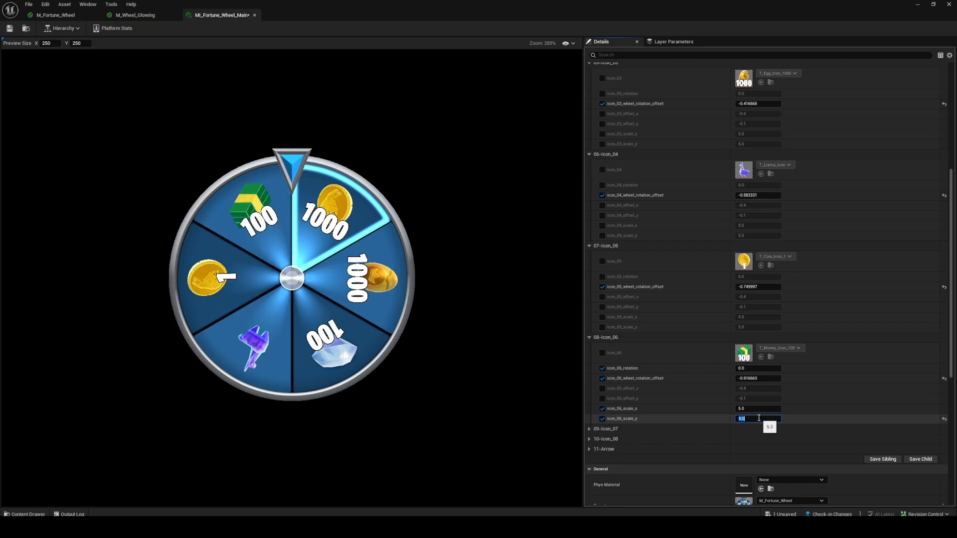
- Enable icon_06_offset_x, try it at -0.368, undo the change and disable the override again
left_click(602, 388)
mouse_move(769, 388)
left_mouse_down()
mouse_move(798, 388)
mouse_move(769, 390)
left_mouse_up()
left_click(770, 389)
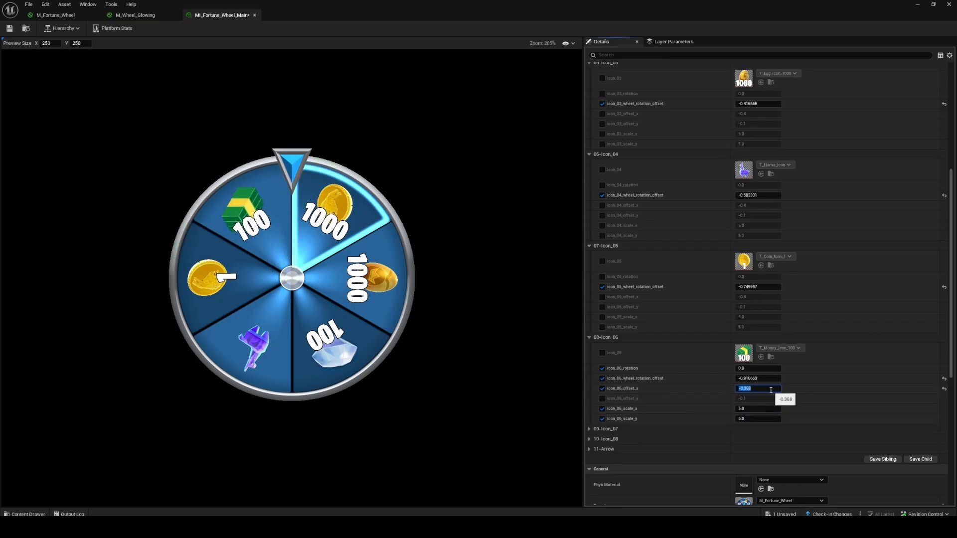
left_click(875, 402)
key("ctrl+z")
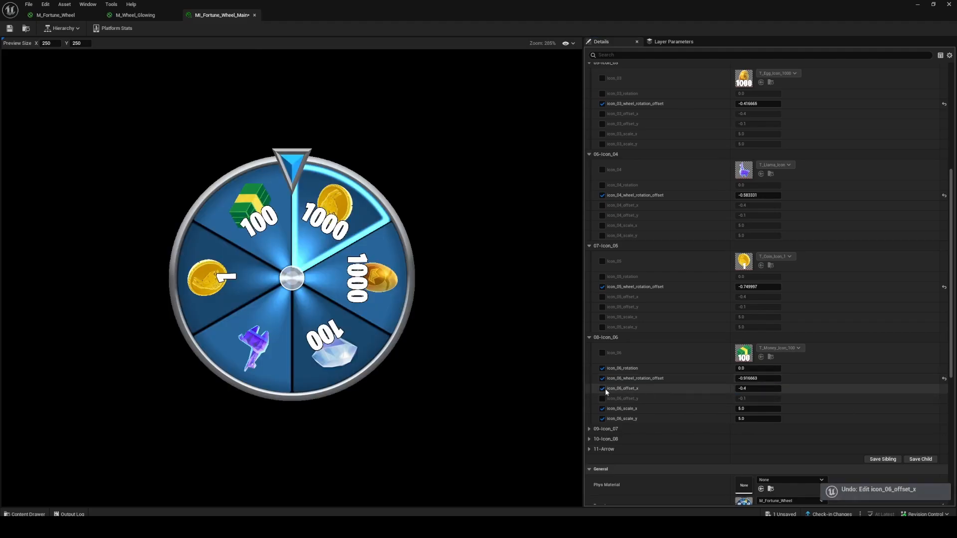
left_click(603, 388)
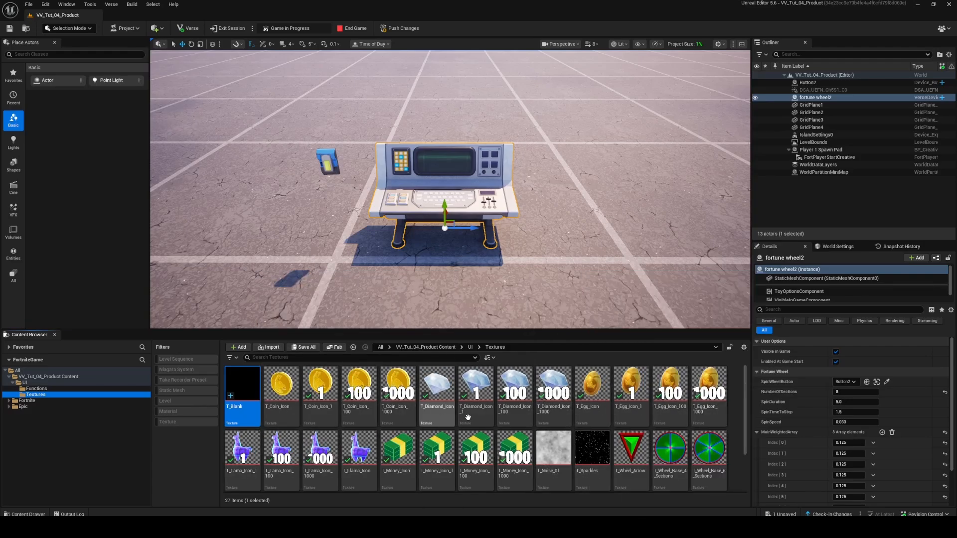
- Open the T_Coin_Icon_1000 texture and toggle its alpha channel display to examine the transparency
double_click(397, 381)
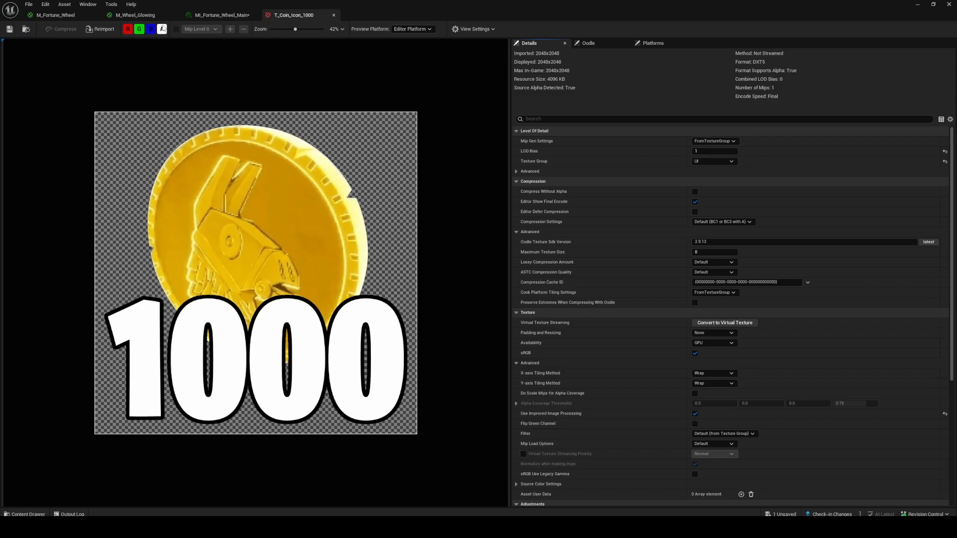
left_click(162, 29)
left_click(162, 29)
- Return to the MI_Fortune_Wheel_Main material instance and briefly enable the icon_02 texture override before disabling it
left_click(219, 15)
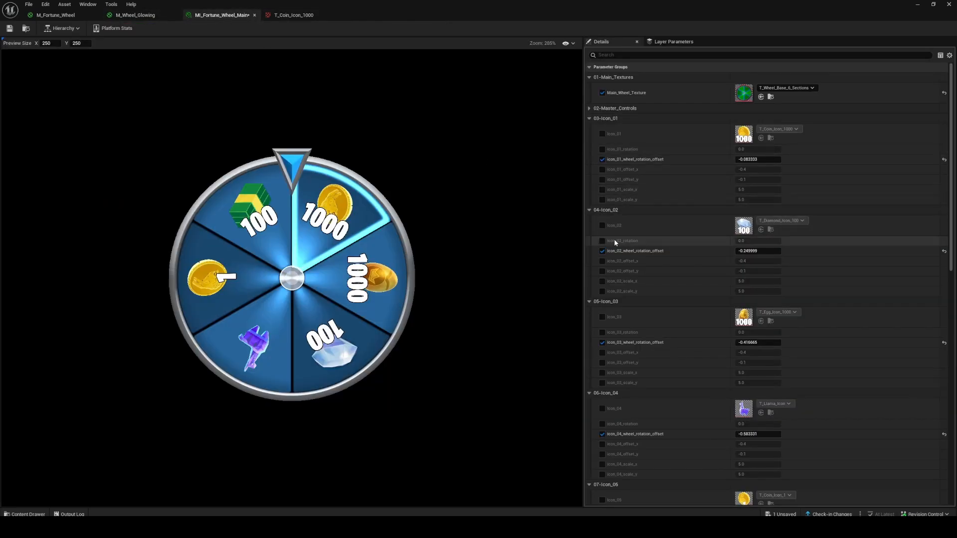
left_click(602, 225)
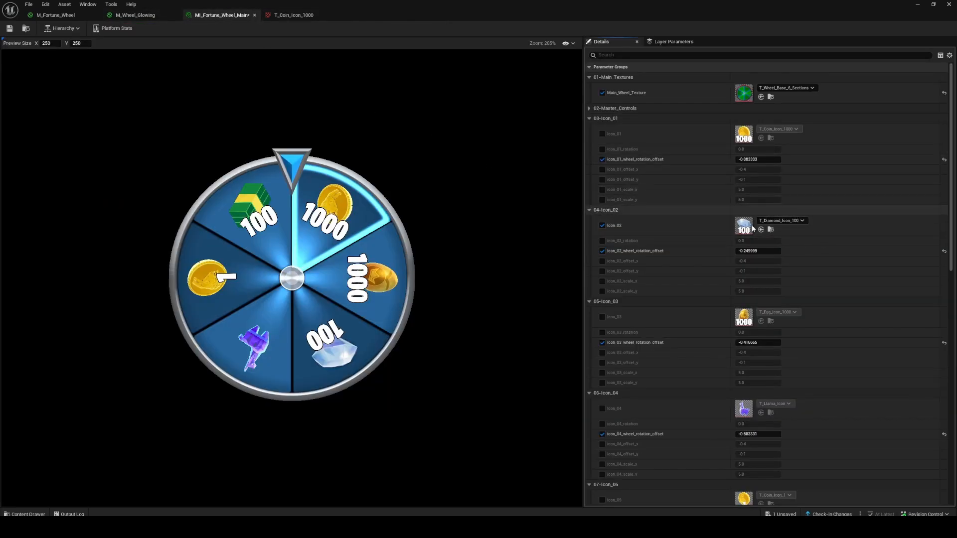
left_click(602, 225)
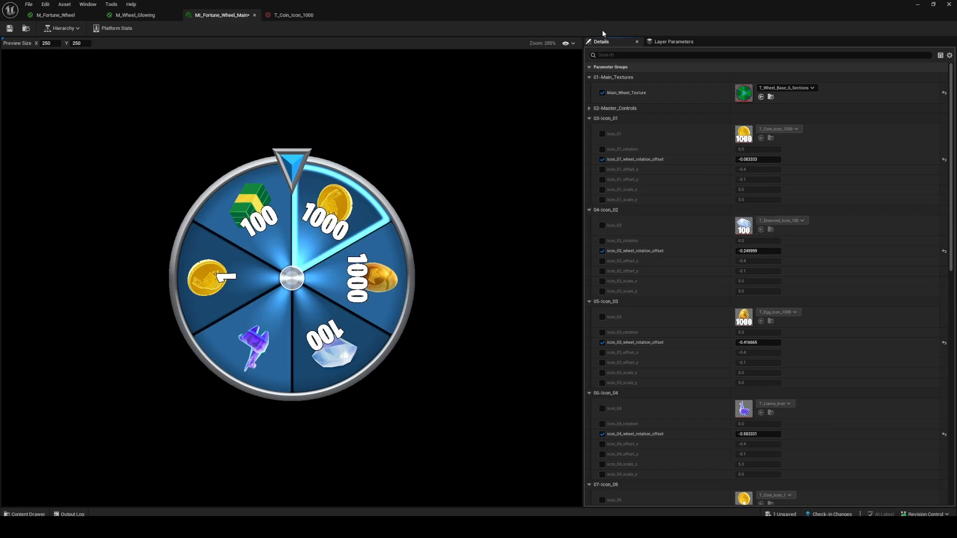
- Minimize the material window and set NumberOfSections to 6 on the fortune wheel2 device
left_click_drag(470, 13, 388, 32)
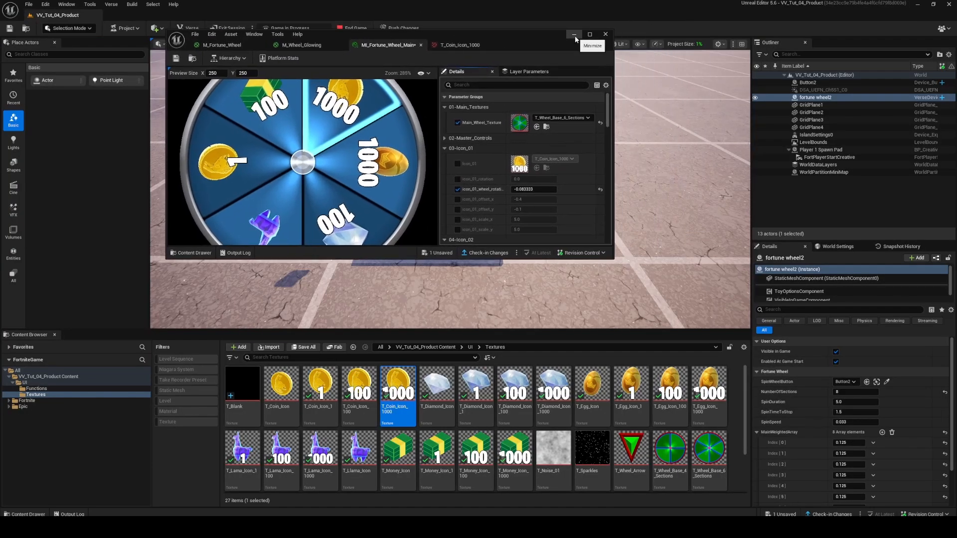
left_click(573, 35)
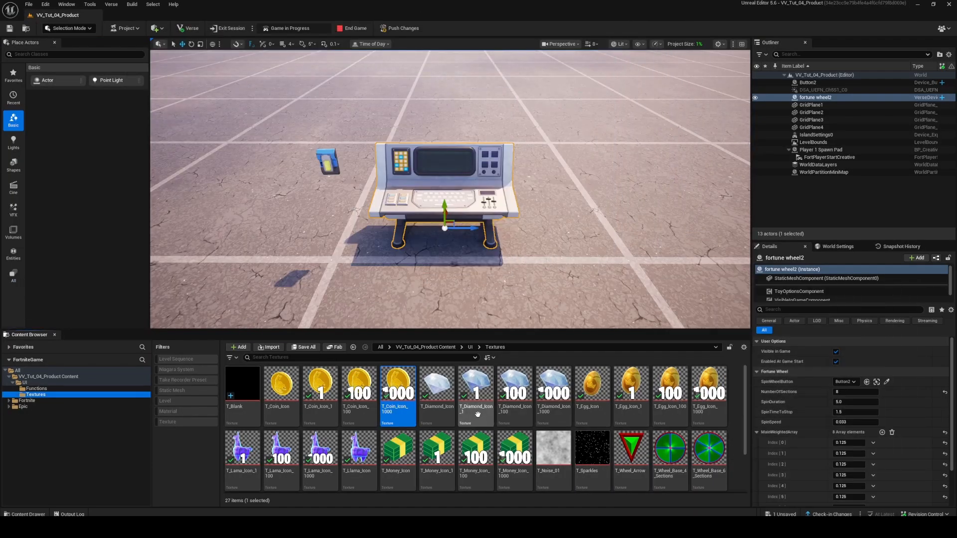
scroll(799, 387, "down", 4)
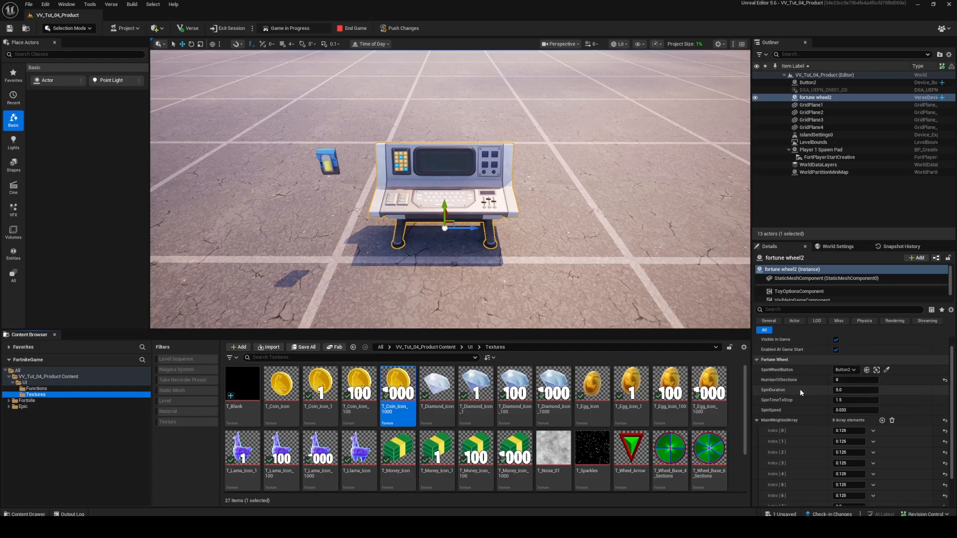
scroll(802, 391, "up", 4)
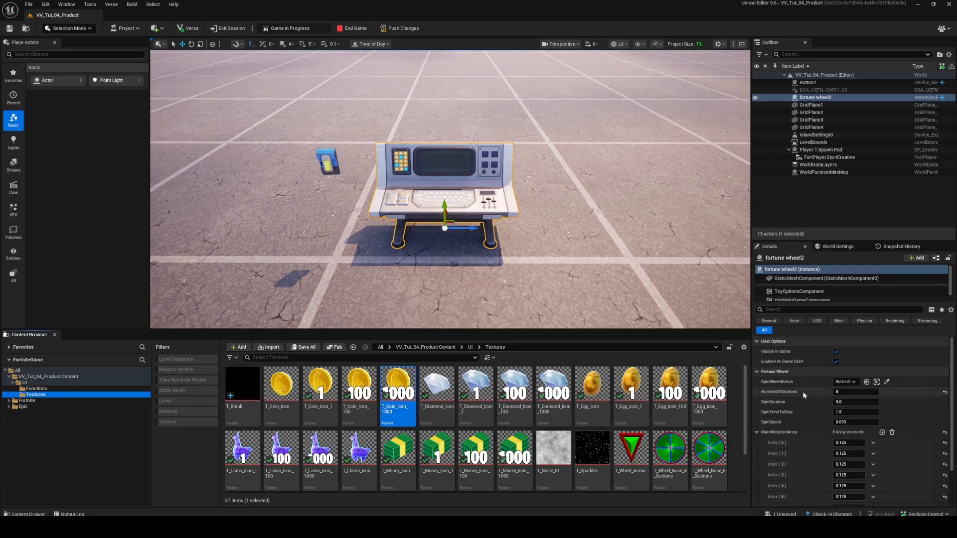
scroll(802, 391, "down", 2)
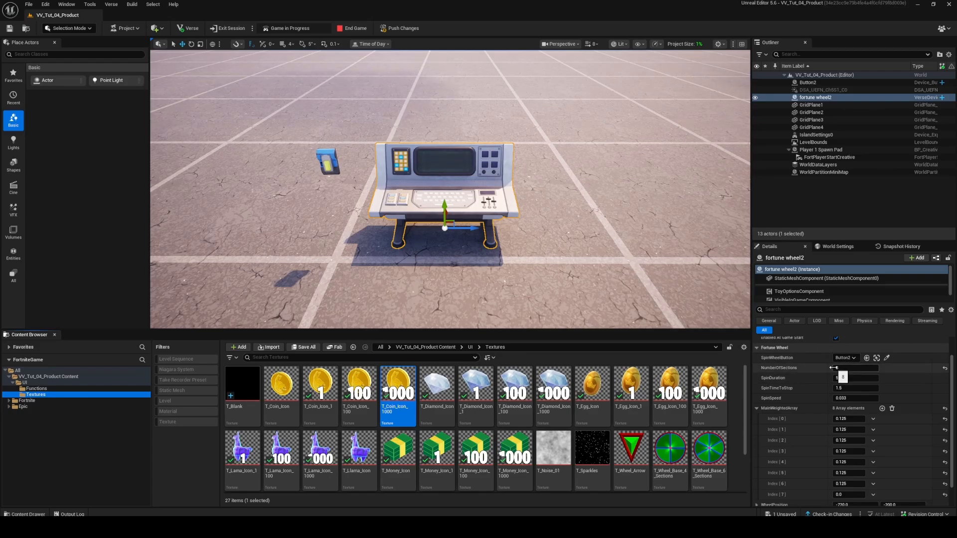
left_click(872, 369)
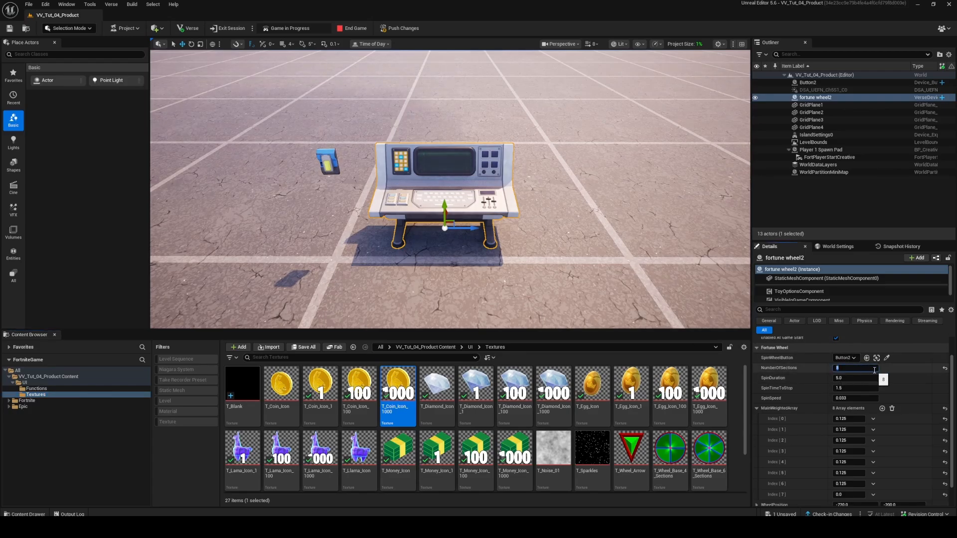
type("6")
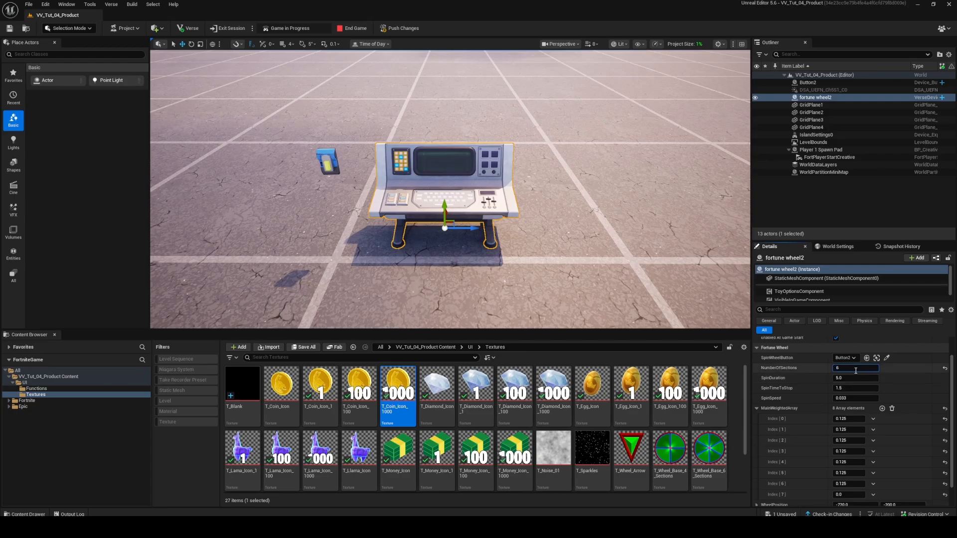
key("Return")
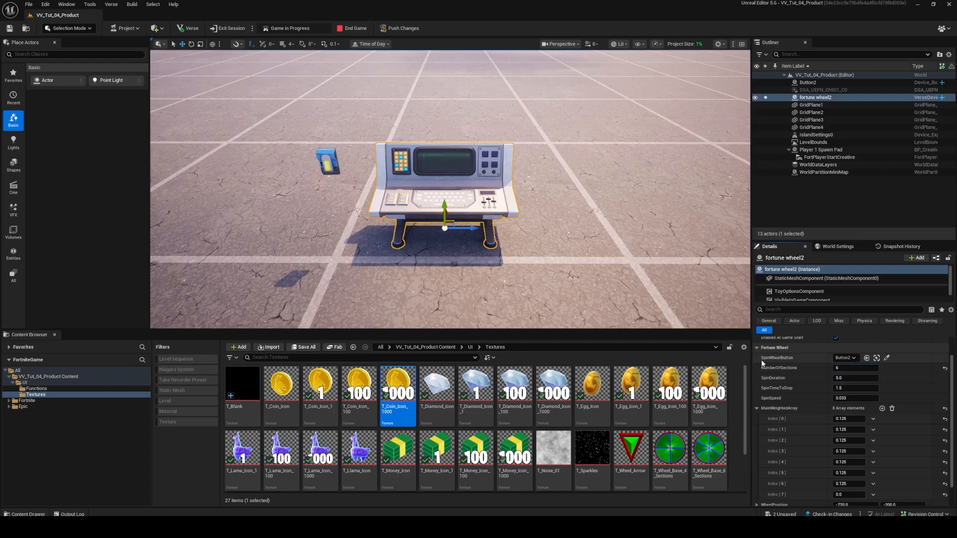
- Inspect the Button2 device assigned as SpinWheelButton in the level, and reselect the fortune wheel2 device
left_click(849, 359)
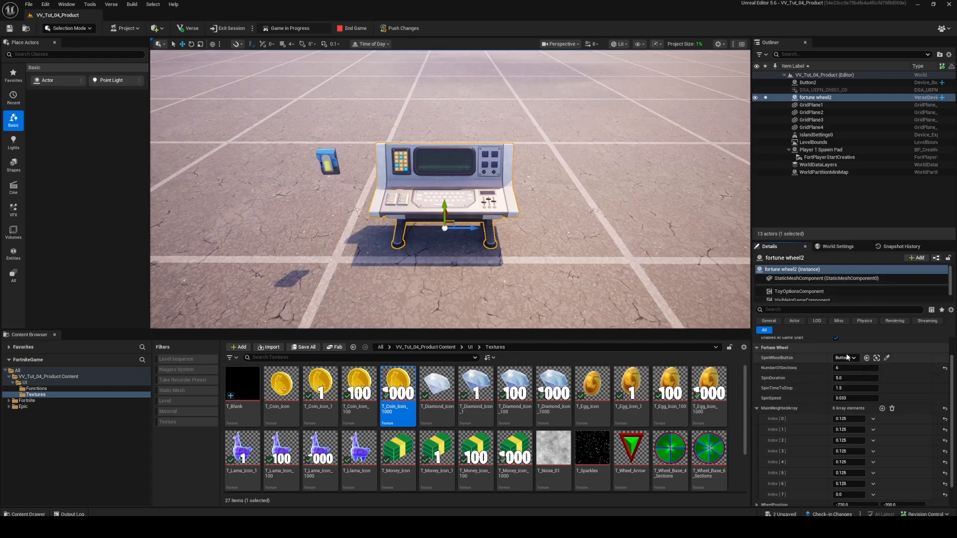
left_click(328, 162)
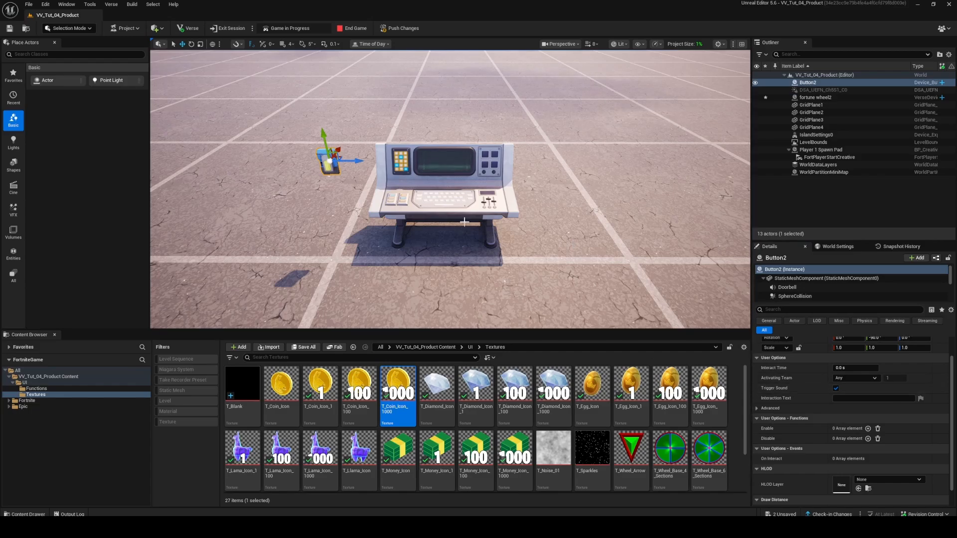
left_click(816, 97)
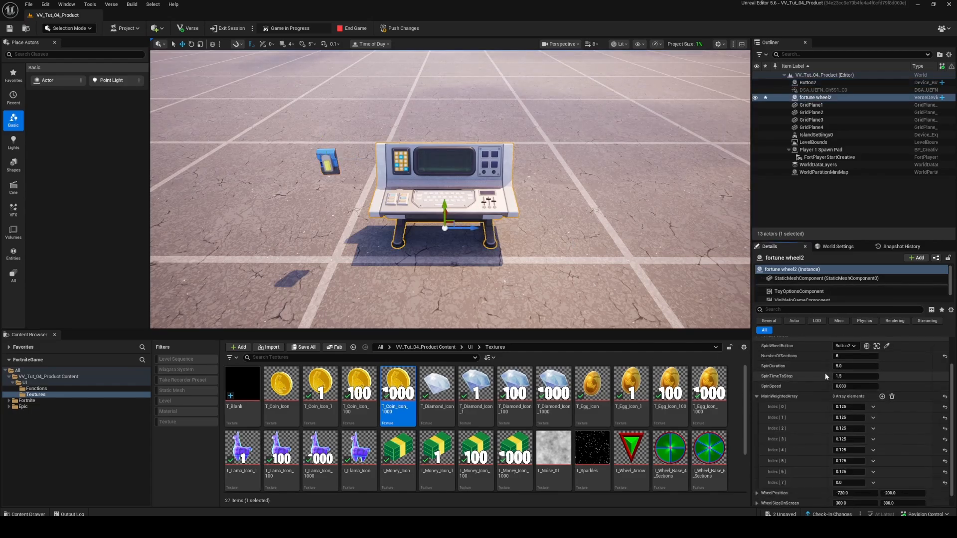
- Review the SpinDuration and SpinSpeed settings of fortune wheel2 and save the unsaved items immediately
left_click(854, 365)
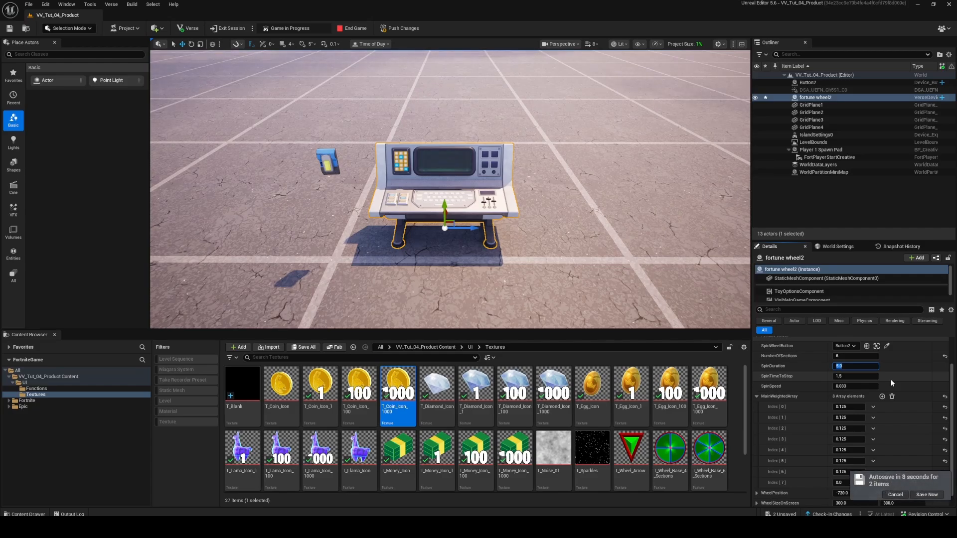
left_click(867, 386)
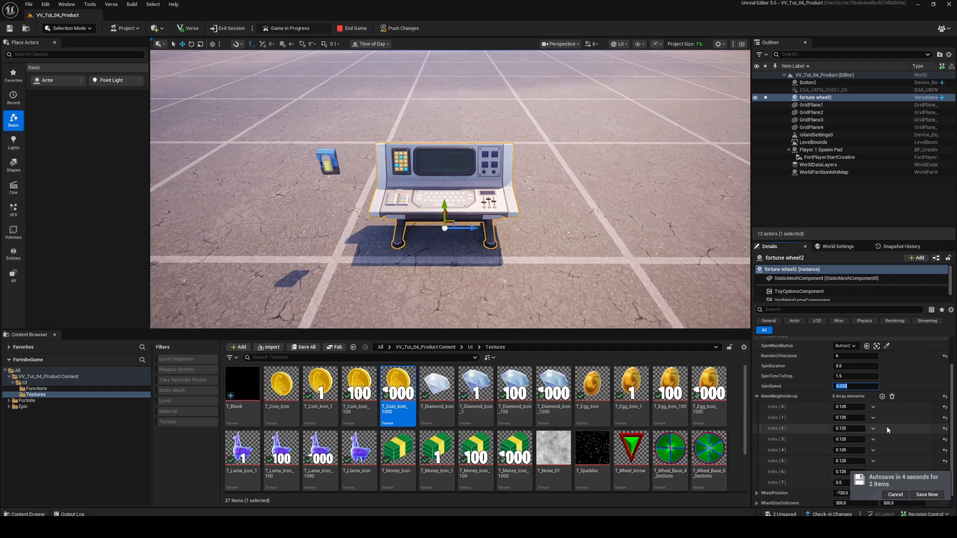
scroll(888, 429, "down", 1)
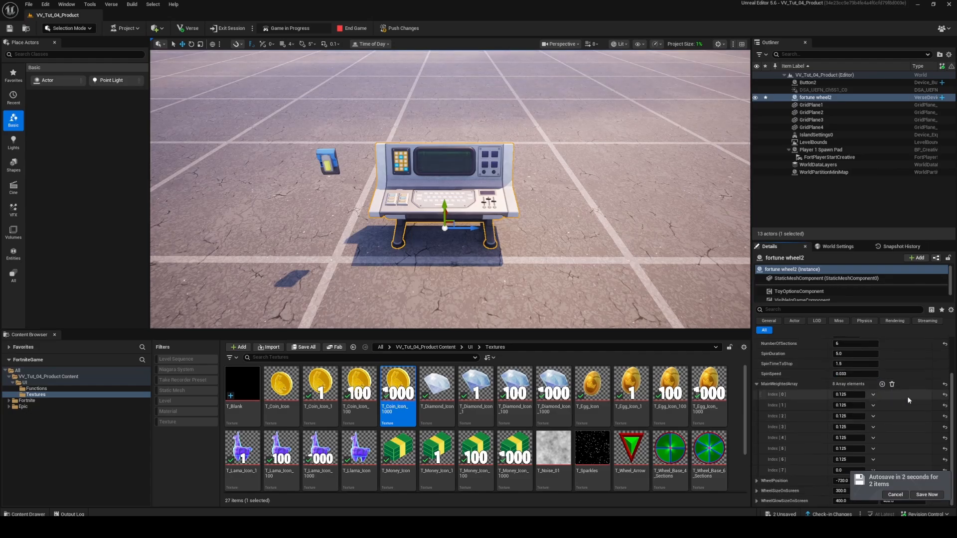
left_click(921, 495)
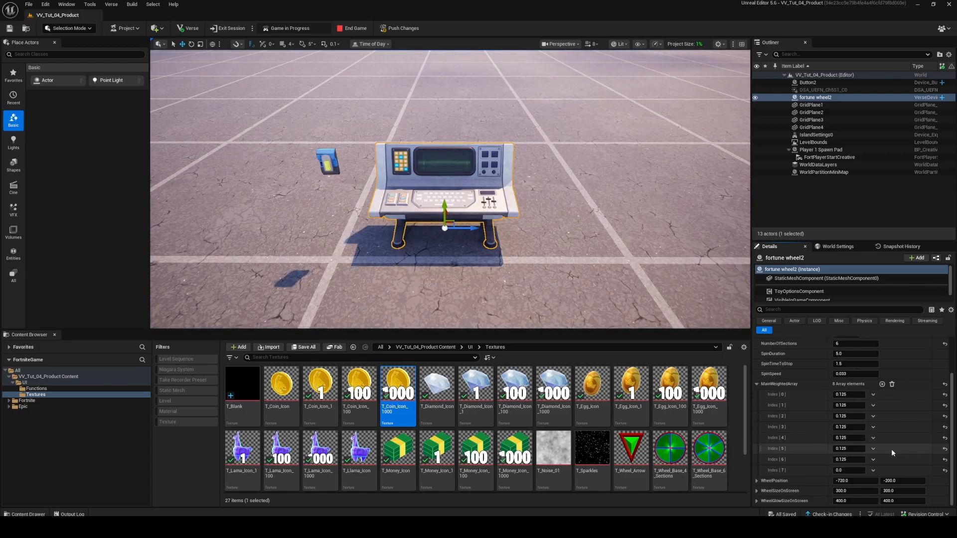
- Copy the 0.125 weight from Index 6 of MainWeightedArray and apply it to Index 7
left_click(848, 459)
key("ctrl+c")
left_click(844, 470)
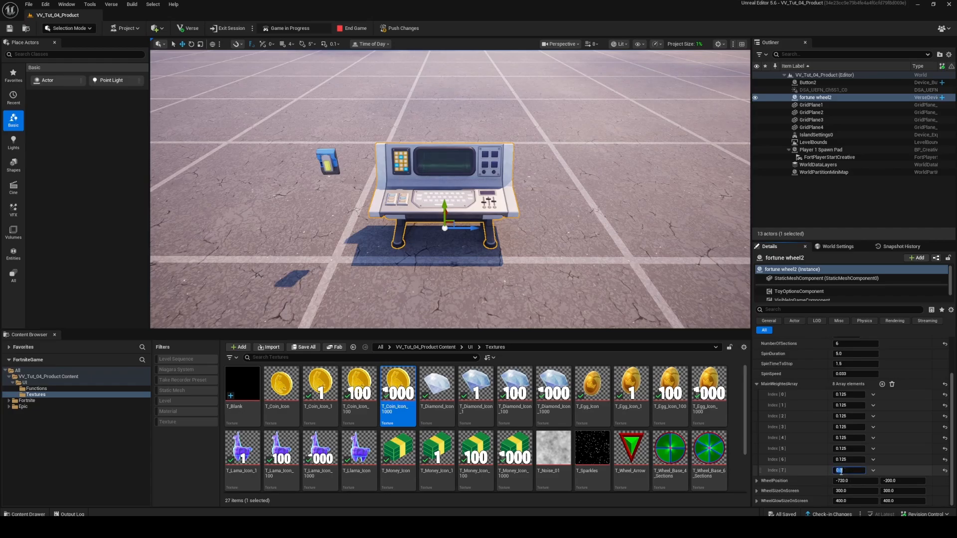
key("ctrl+v")
left_click(812, 461)
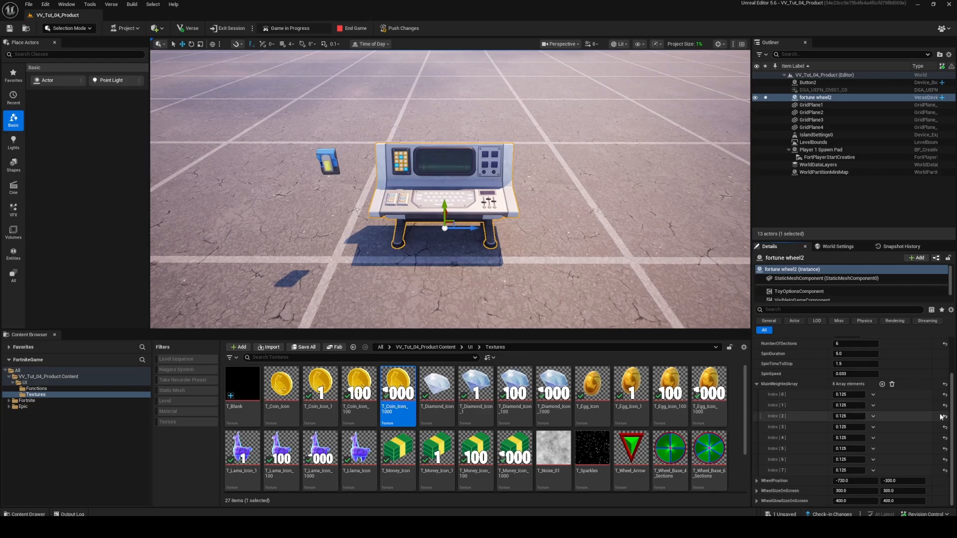
- Delete surplus entries from MainWeightedArray on the fortune wheel2 device until six elements remain
left_click(873, 420)
left_click(886, 444)
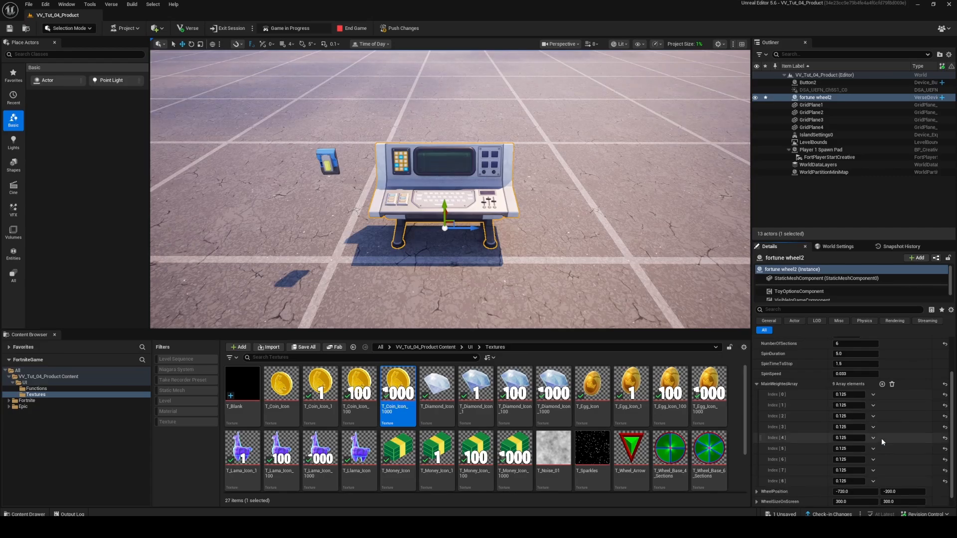
left_click(873, 420)
left_click(882, 436)
left_click(874, 419)
left_click(880, 436)
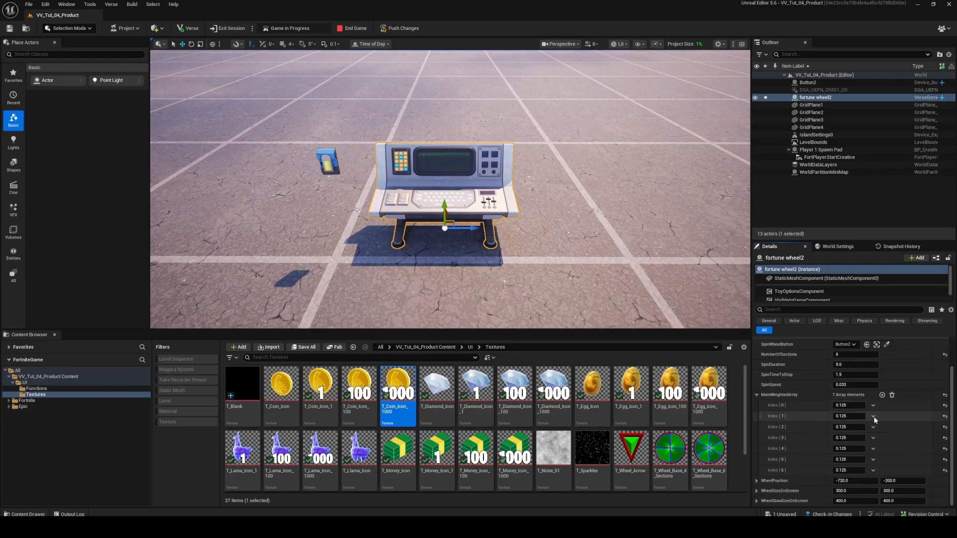
left_click(873, 417)
left_click(883, 437)
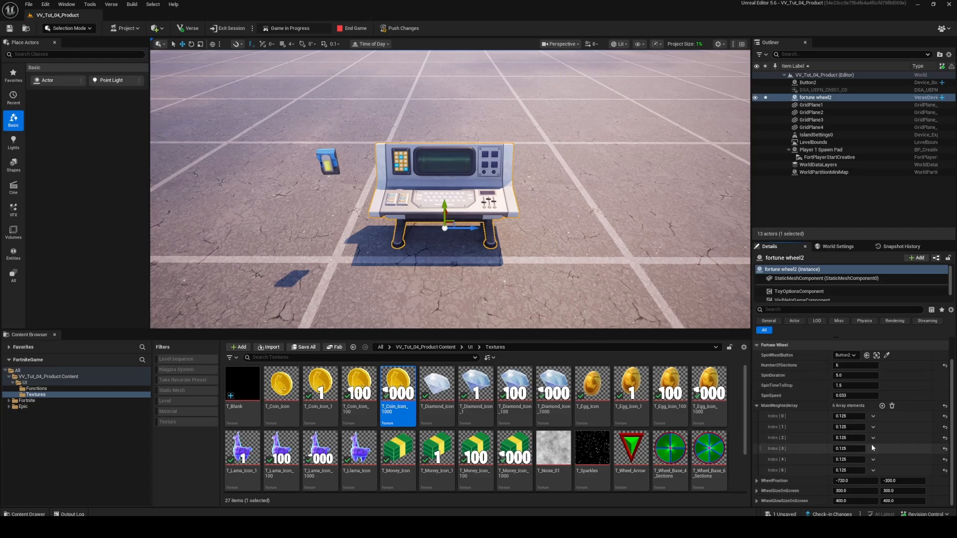
- Delete three more entries from MainWeightedArray to cut the array down to three elements
left_click(873, 449)
left_click(879, 471)
left_click(873, 460)
left_click(881, 480)
left_click(873, 470)
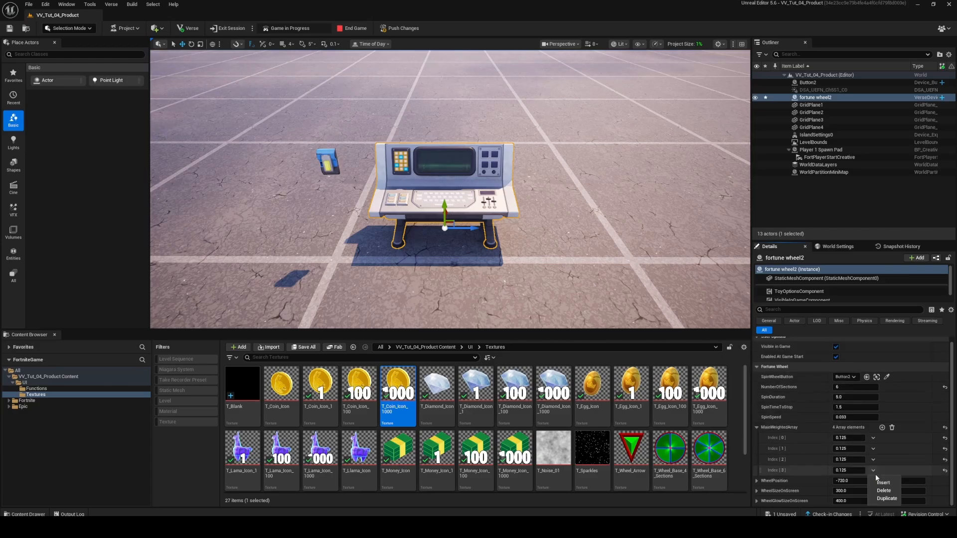
left_click(882, 490)
left_click(875, 465)
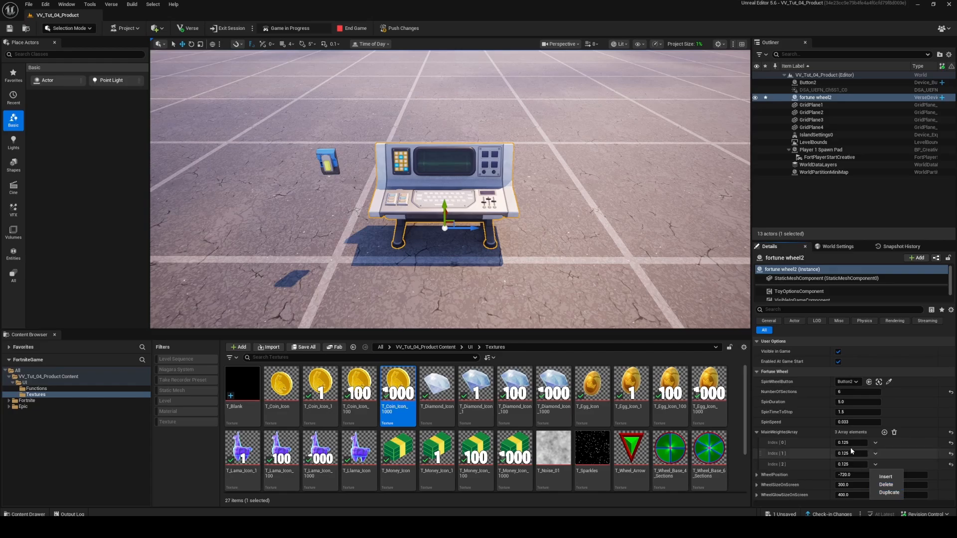
- Set the three MainWeightedArray weights to 0.1 for Index 0, 0.8 for Index 1 and 0.1 for Index 2
left_click(856, 440)
left_click(857, 440)
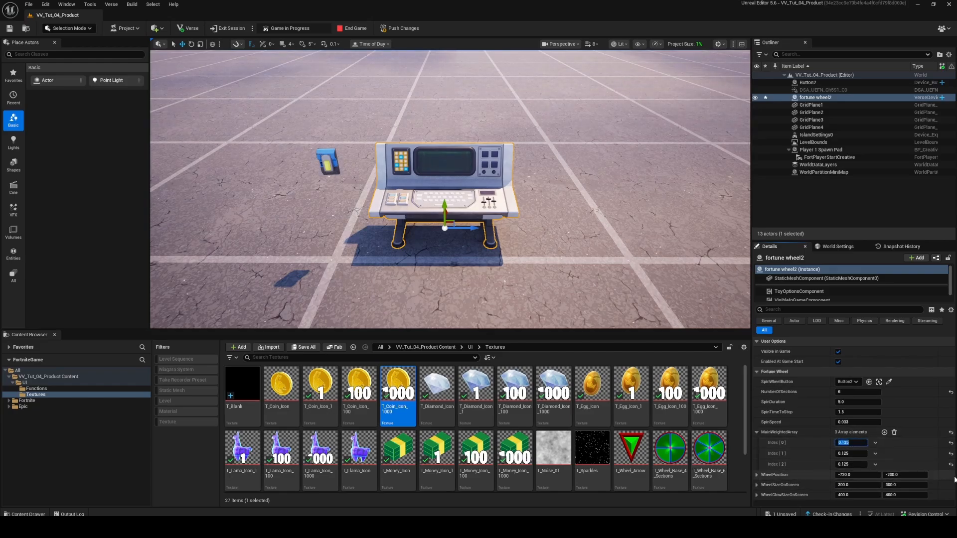
type(".1")
key("Tab")
type(".")
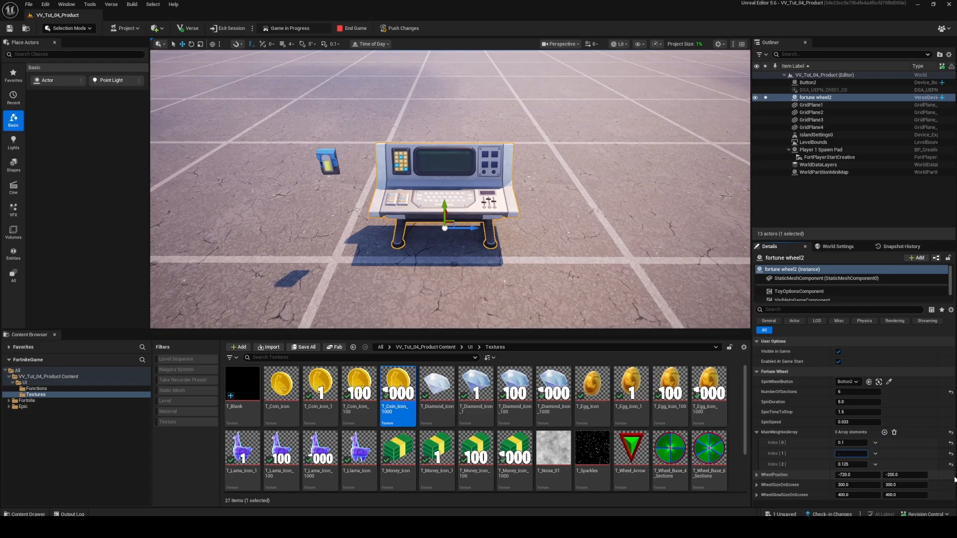
key("Tab")
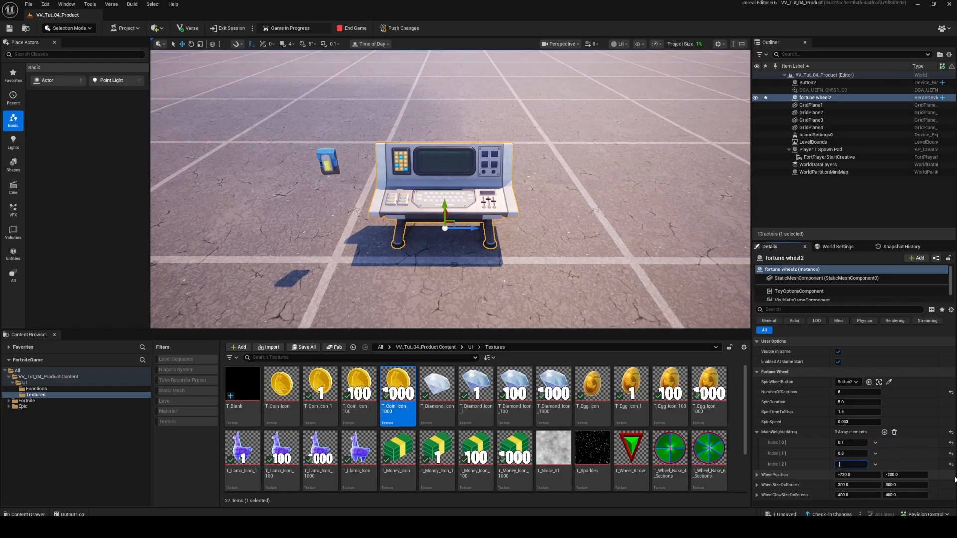
type(".1")
key("Return")
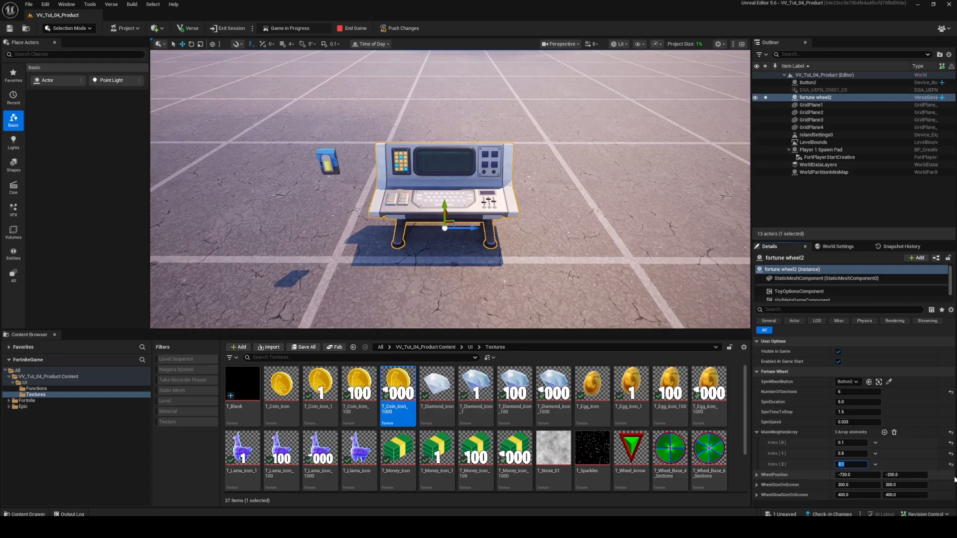
- Set Index 1 of MainWeightedArray to 0.1 and Index 2 to 0.8, and check the three weights one by one
left_click(871, 460)
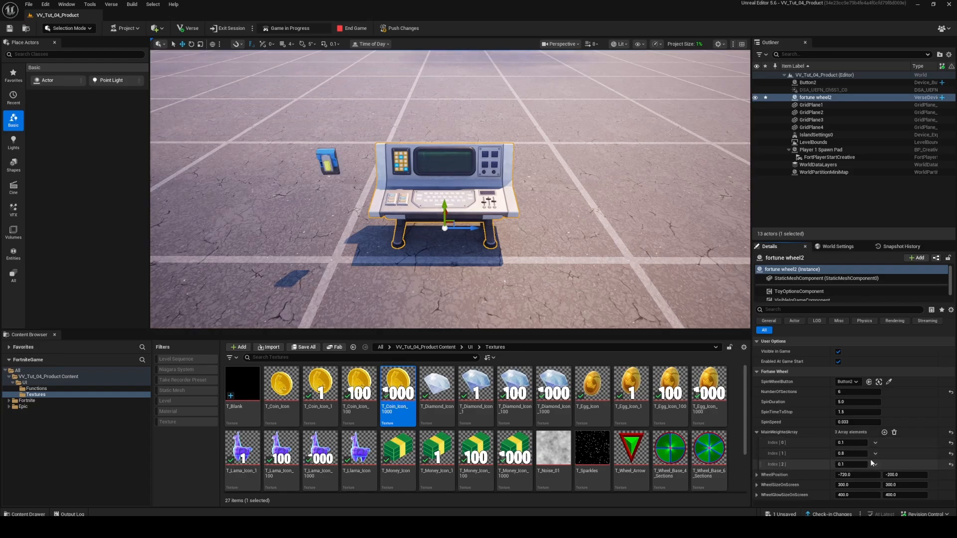
left_click(859, 454)
key("BackSpace")
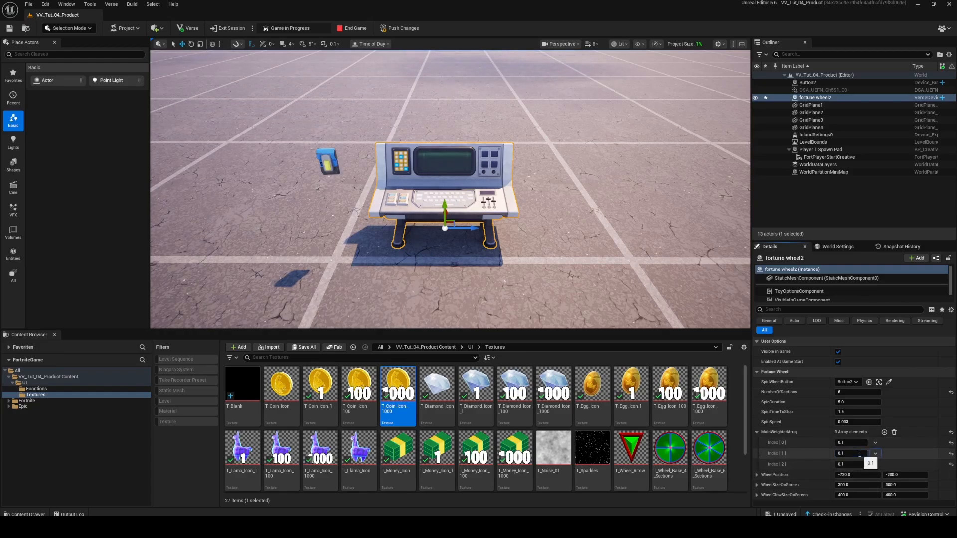
key("Tab")
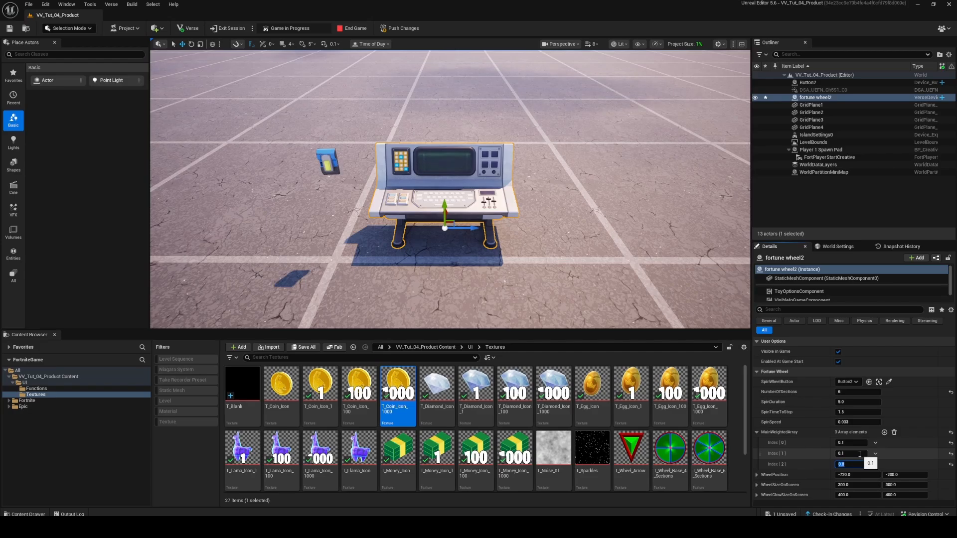
left_click(912, 448)
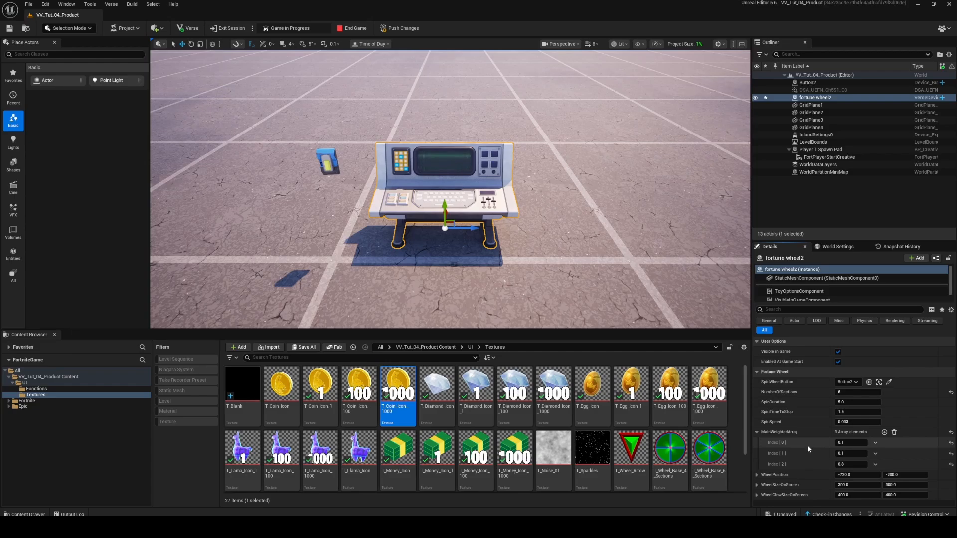
left_click(847, 443)
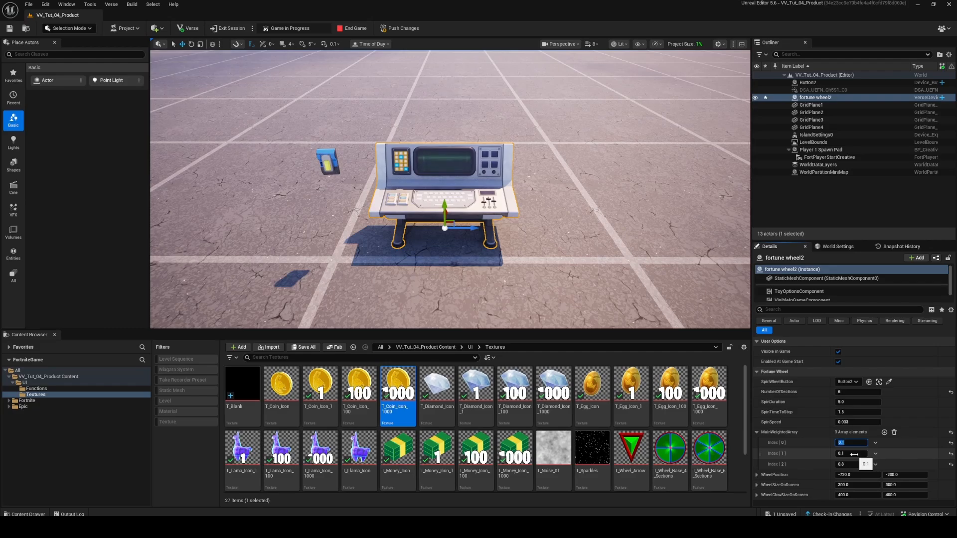
left_click(852, 454)
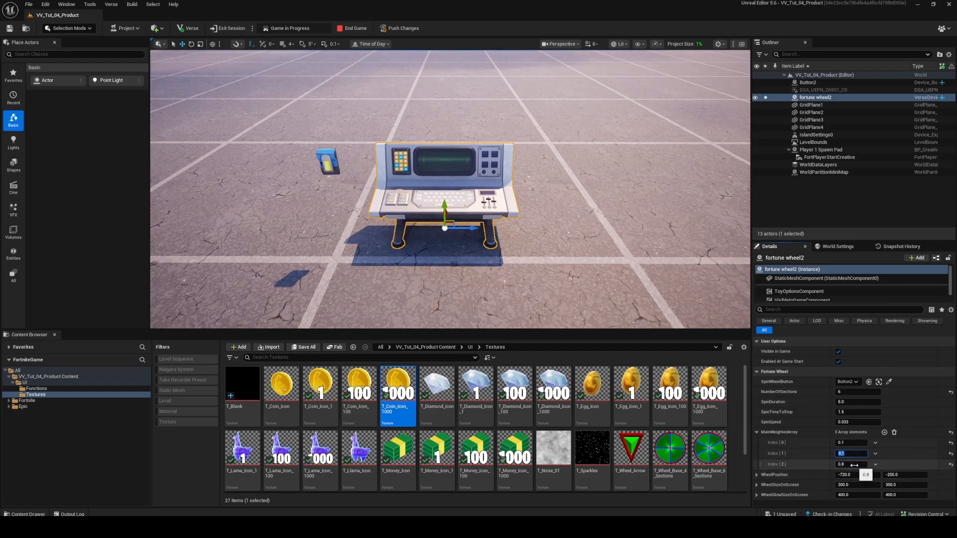
left_click(854, 465)
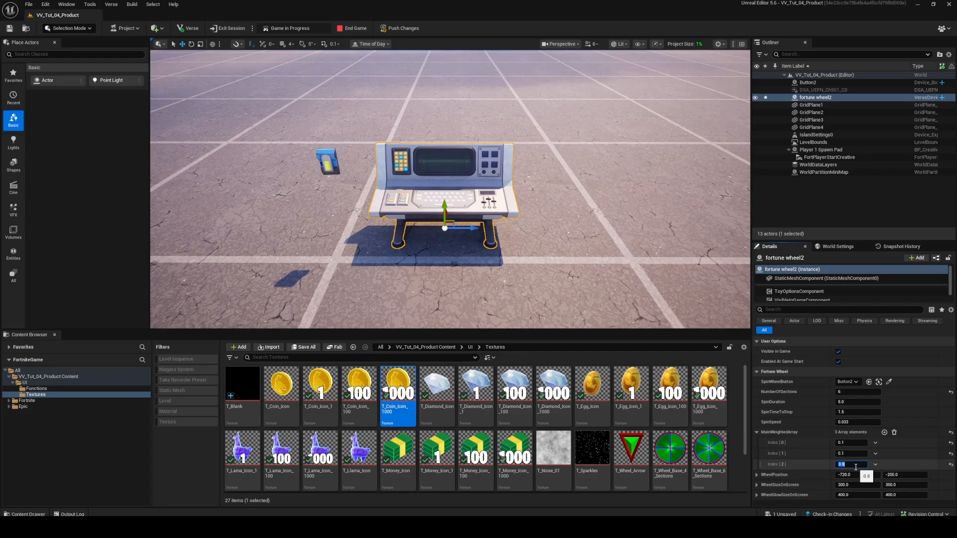
left_click(897, 456)
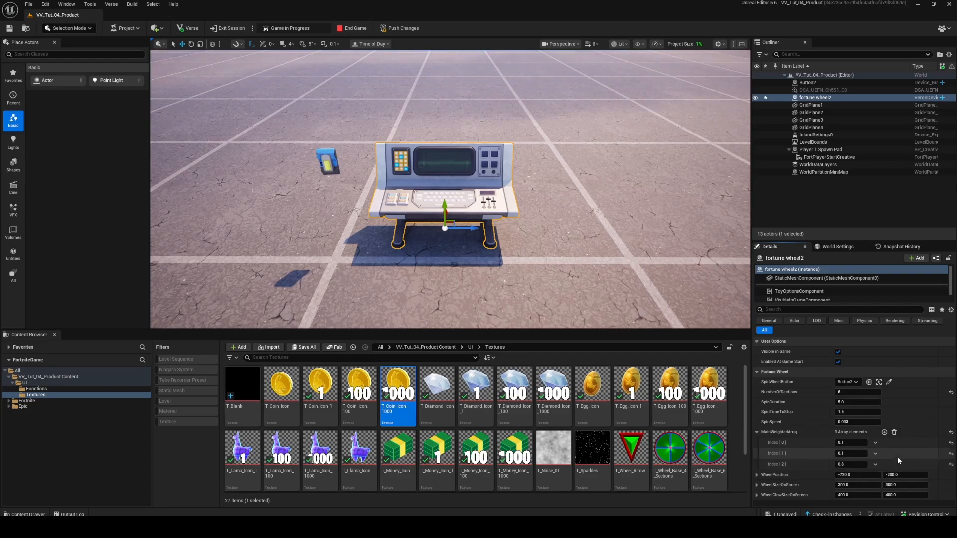
- Add three new elements to MainWeightedArray so it has six entries, one per wheel section
left_click(884, 433)
left_click(884, 433)
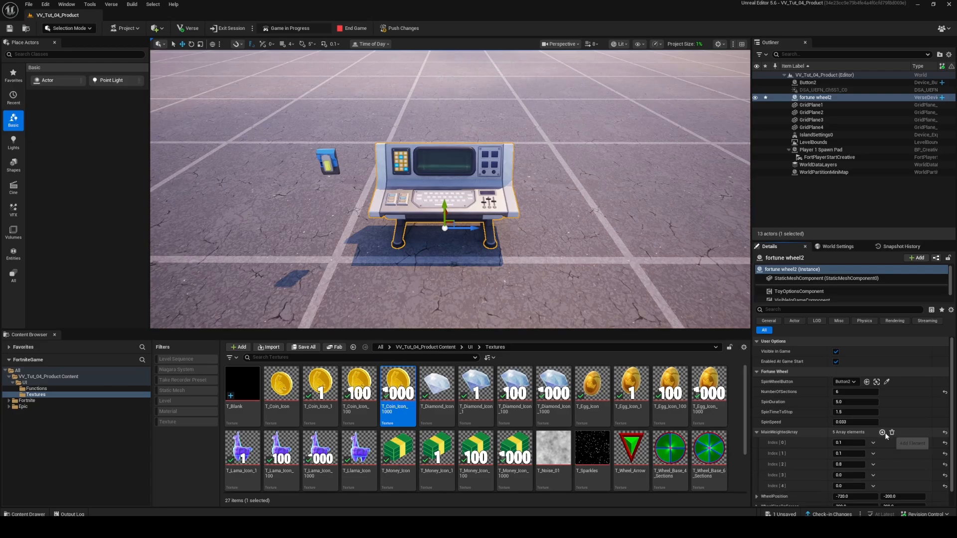
left_click(884, 433)
scroll(892, 451, "down", 2)
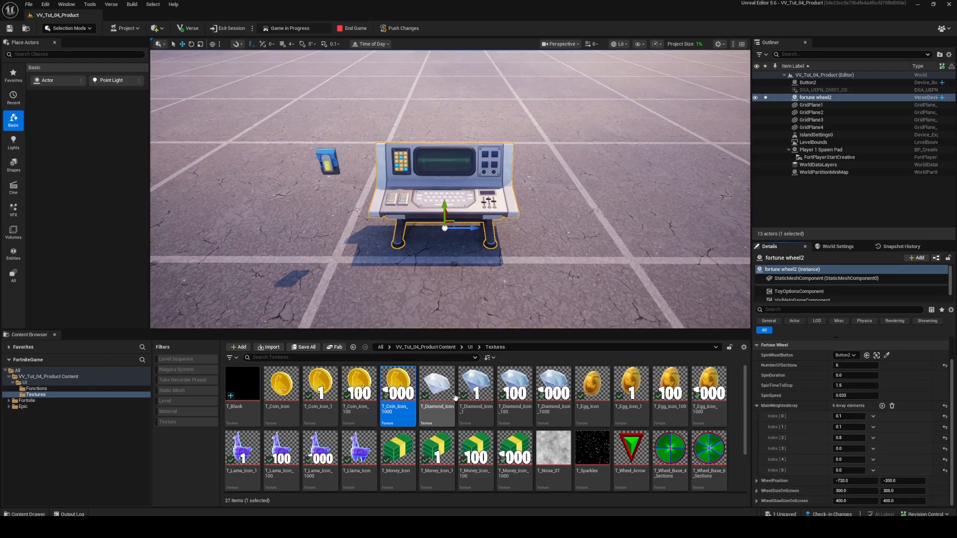
- Set the MainWeightedArray weights from Index 0 to Index 5 to 0.12, 0.18, 0.15, 0.1, 0.2 and 0.25
left_click(850, 416)
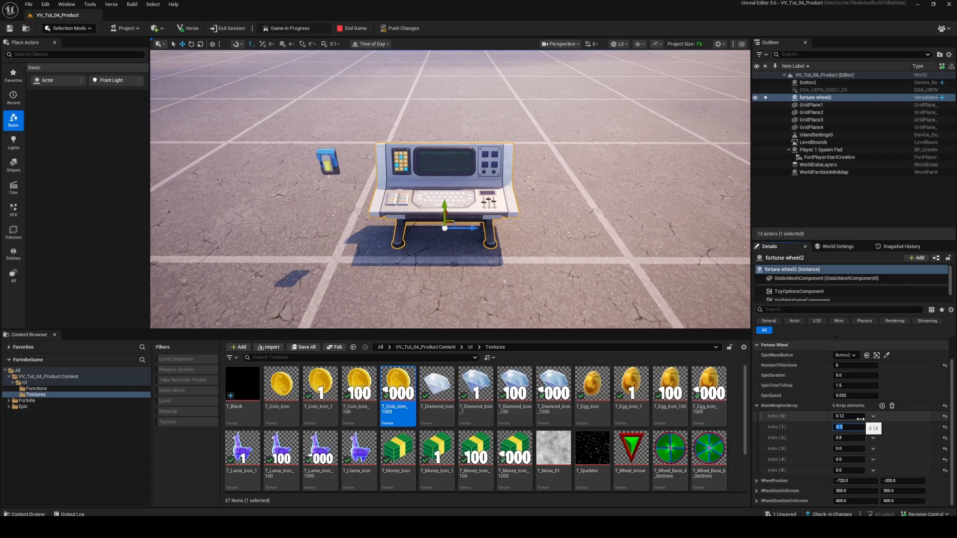
key("Right")
type("8")
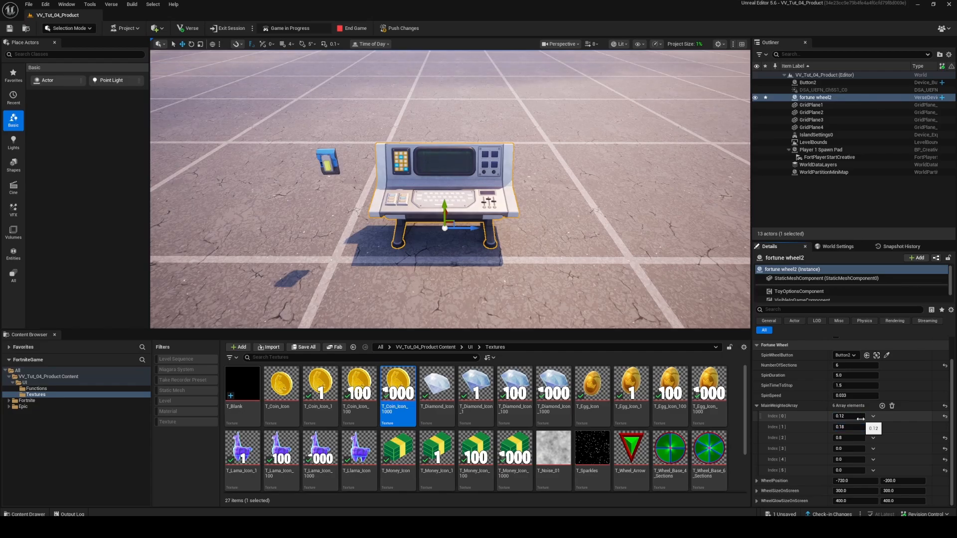
key("Tab")
type("0.15")
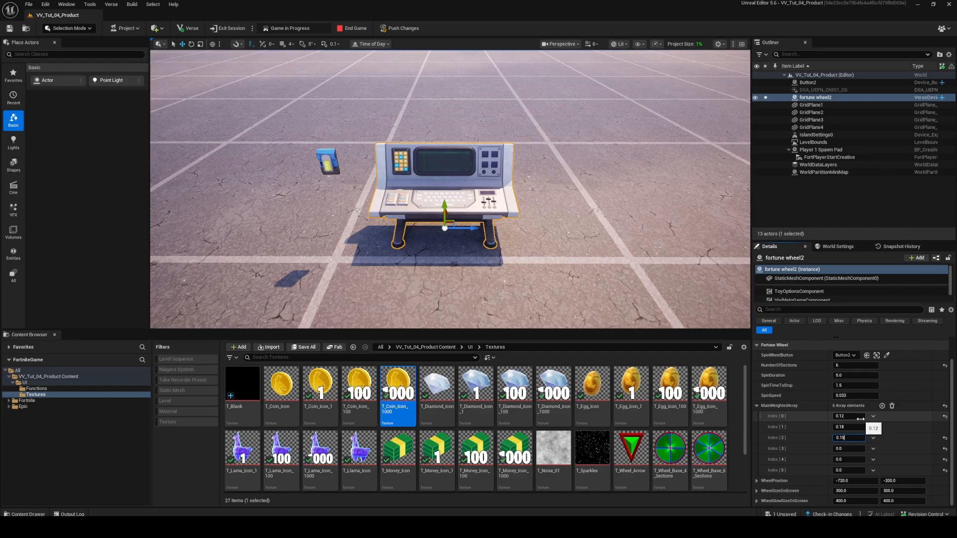
key("Tab")
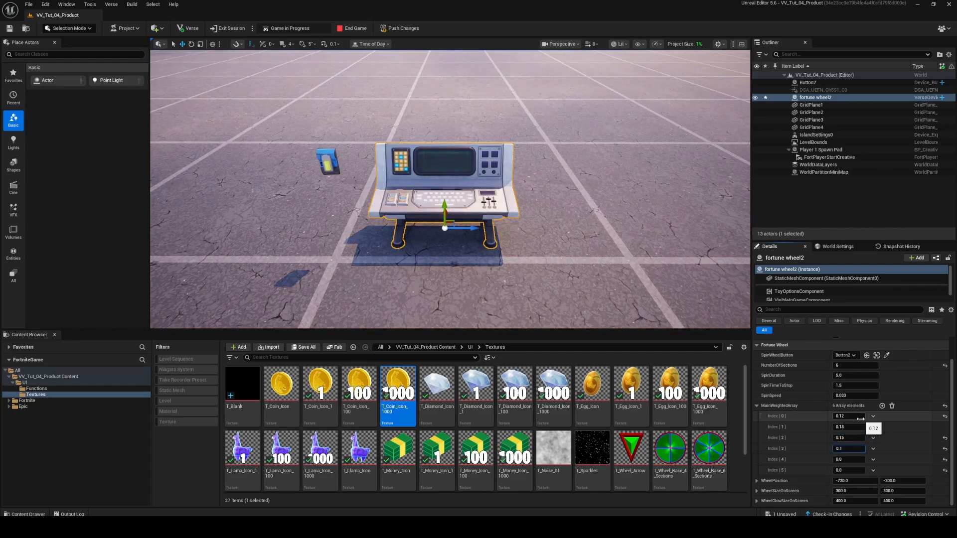
key("Tab")
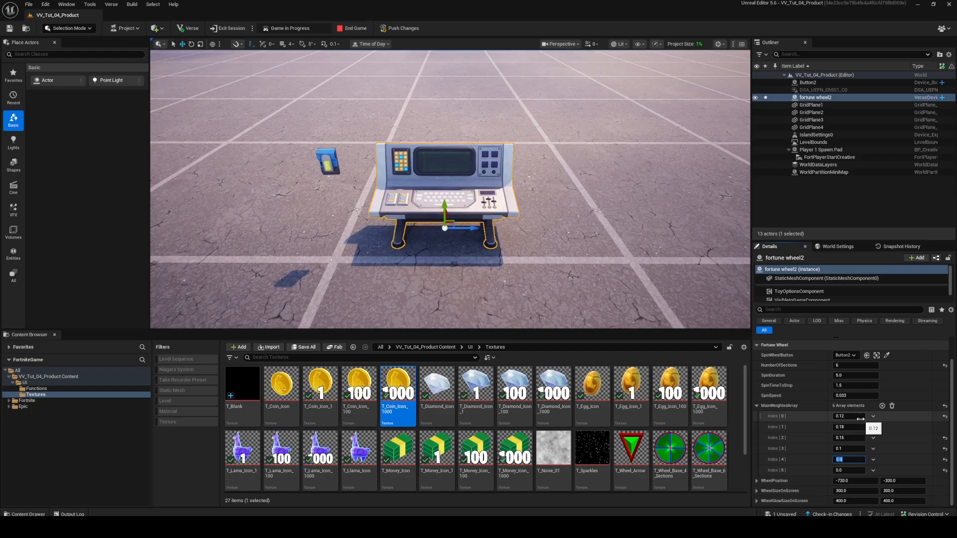
type("0.2")
key("Tab")
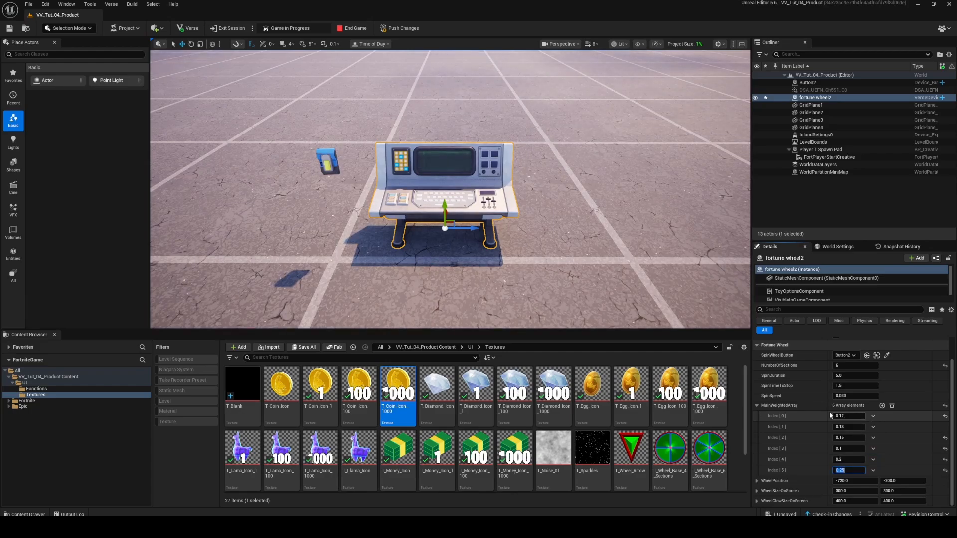
left_click(807, 420)
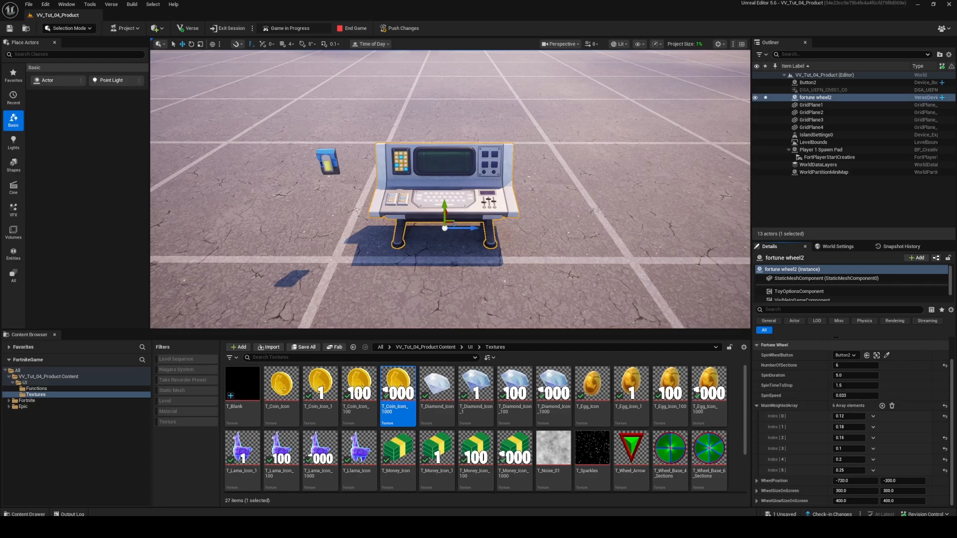
- Go through the six MainWeightedArray weights in order, from Index 0 to Index 5, to check their values
left_click(848, 416)
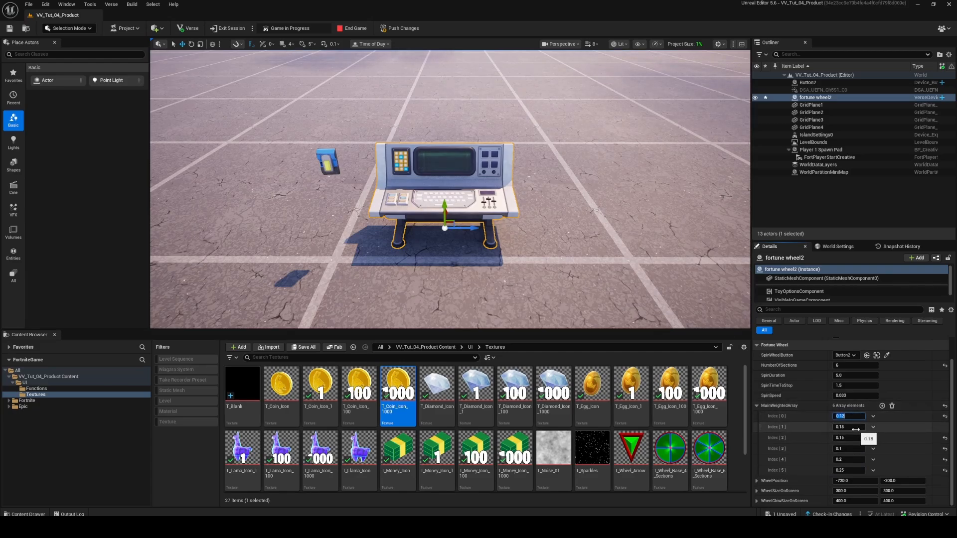
left_click(855, 427)
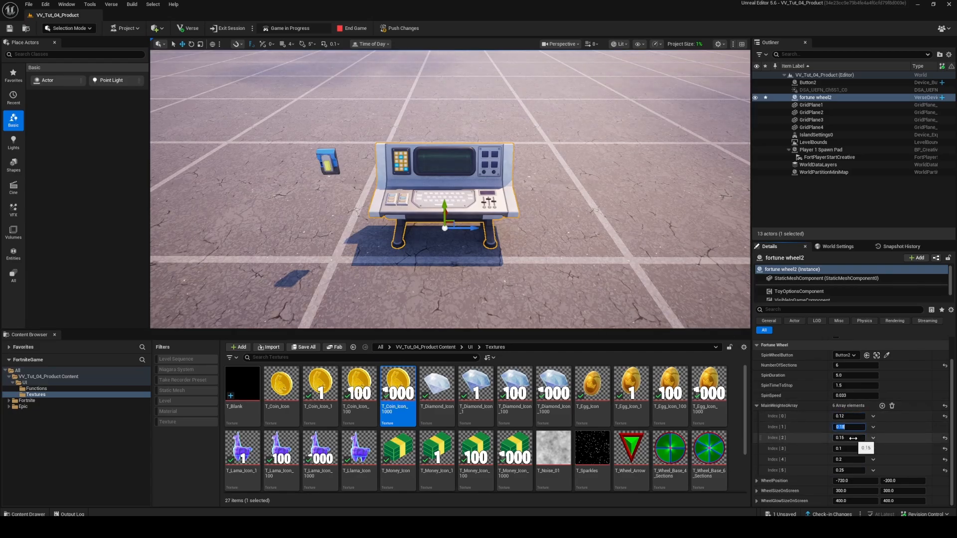
left_click(854, 438)
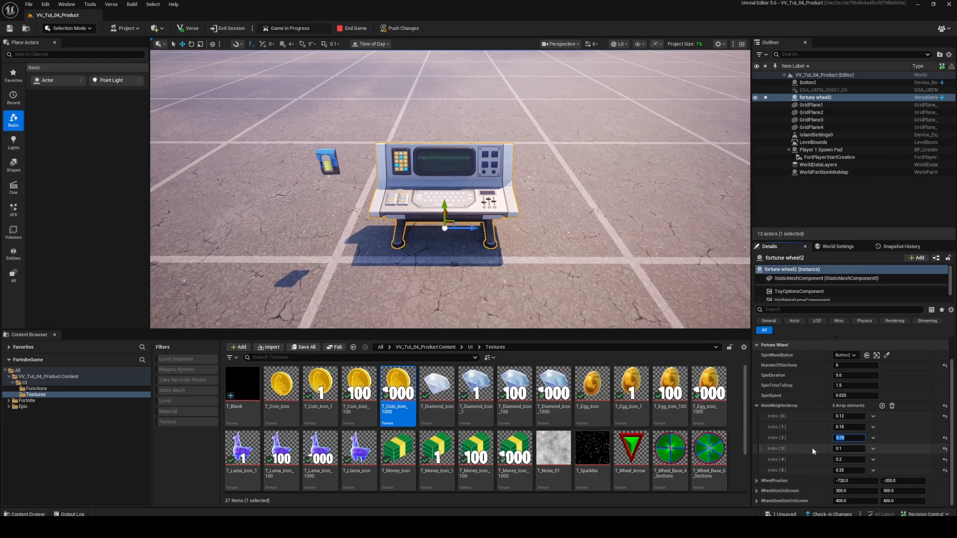
left_click(850, 448)
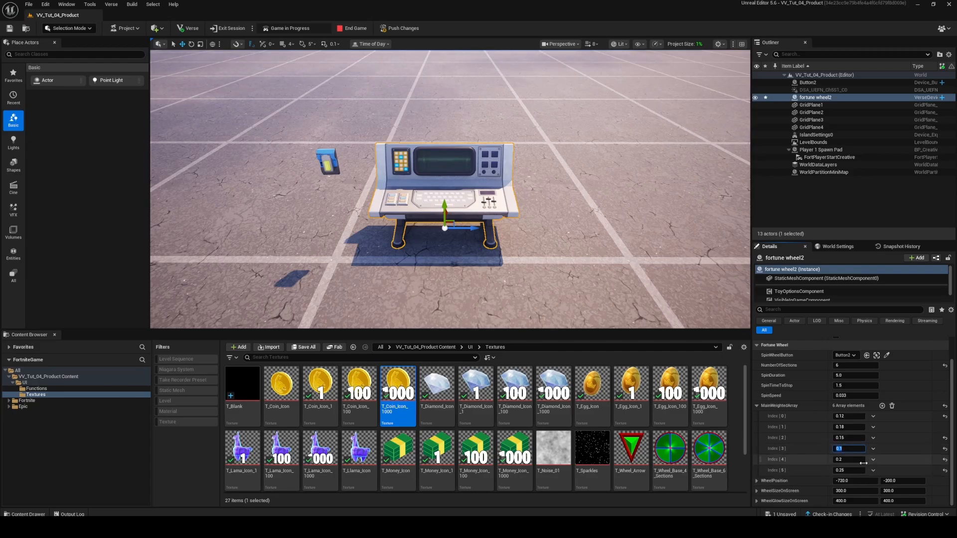
left_click(853, 459)
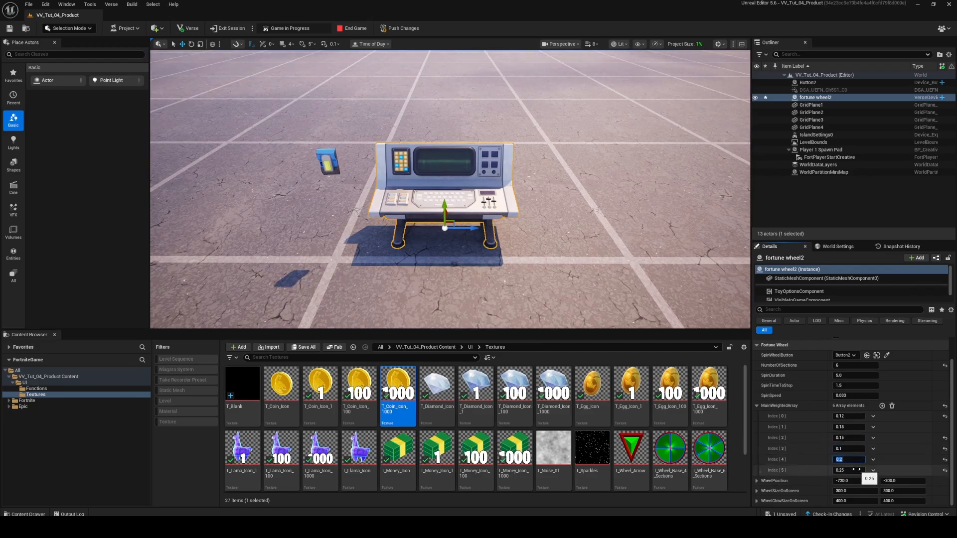
left_click(857, 470)
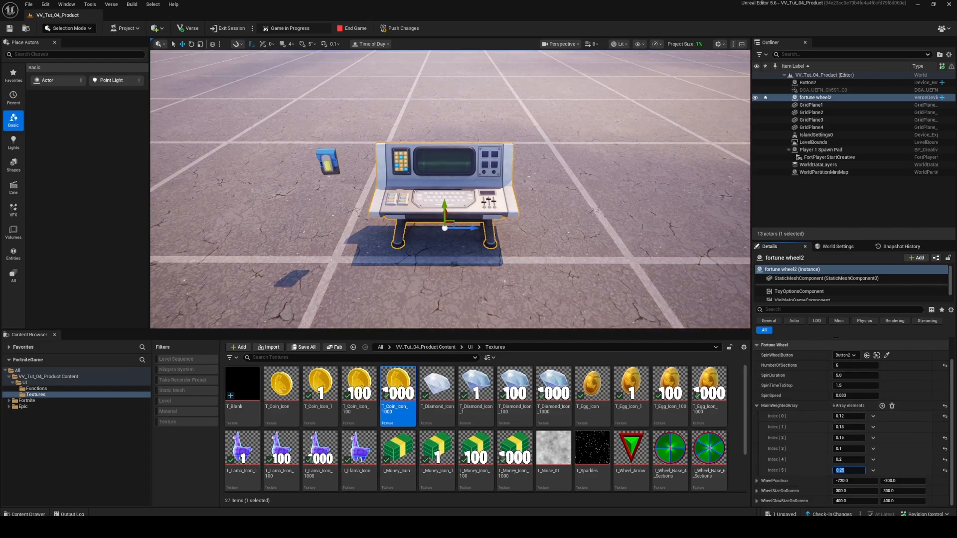
- Switch to Visual Studio Code and maximize the window showing fortune_wheel.verse
key("alt+Tab")
double_click(473, 47)
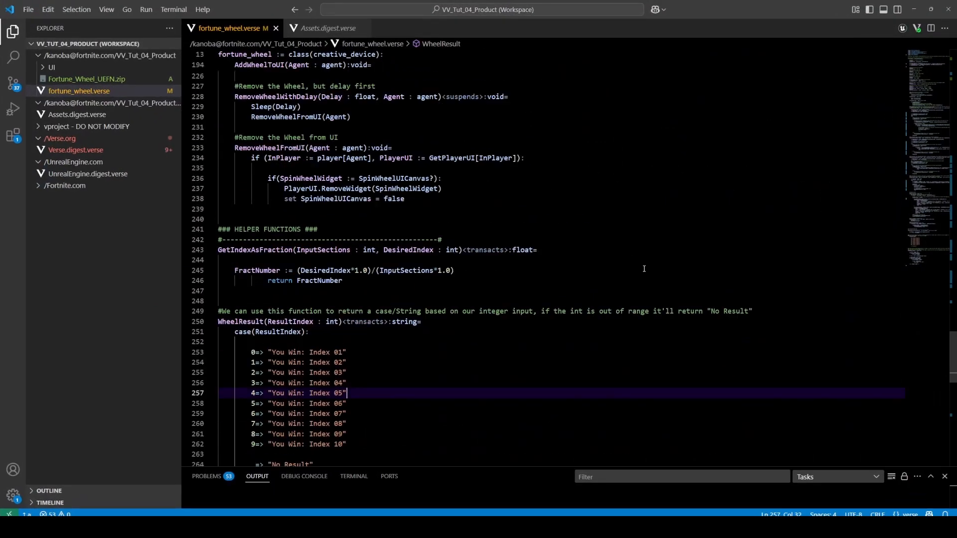
- In InitSpinWheel of fortune_wheel.verse, uncomment the SpinWheelRandomResult call and comment out the SpinWheelRandomWeightedResult call
scroll(775, 239, "up", 15)
left_click_drag(931, 240, 928, 108)
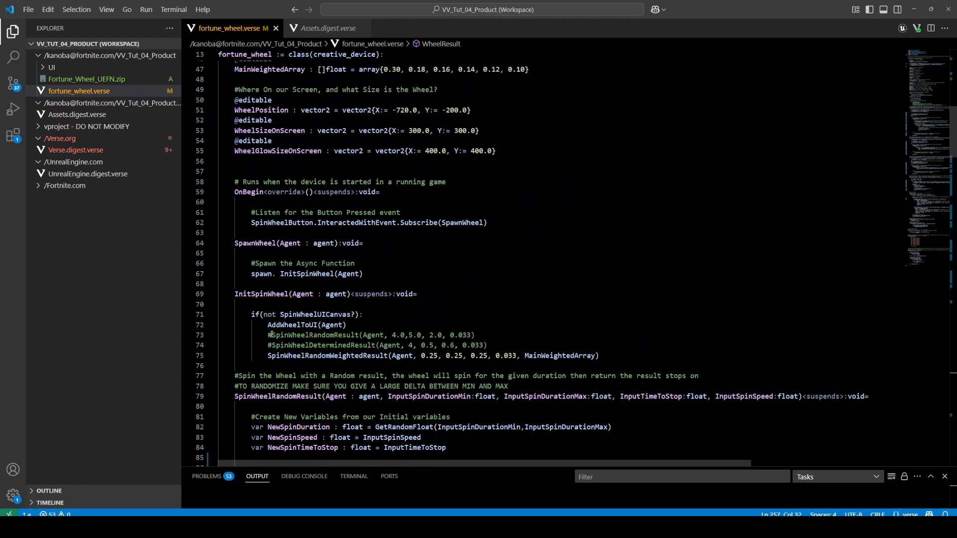
mouse_move(268, 335)
left_mouse_down()
mouse_move(472, 325)
mouse_move(487, 335)
mouse_move(267, 335)
left_mouse_up()
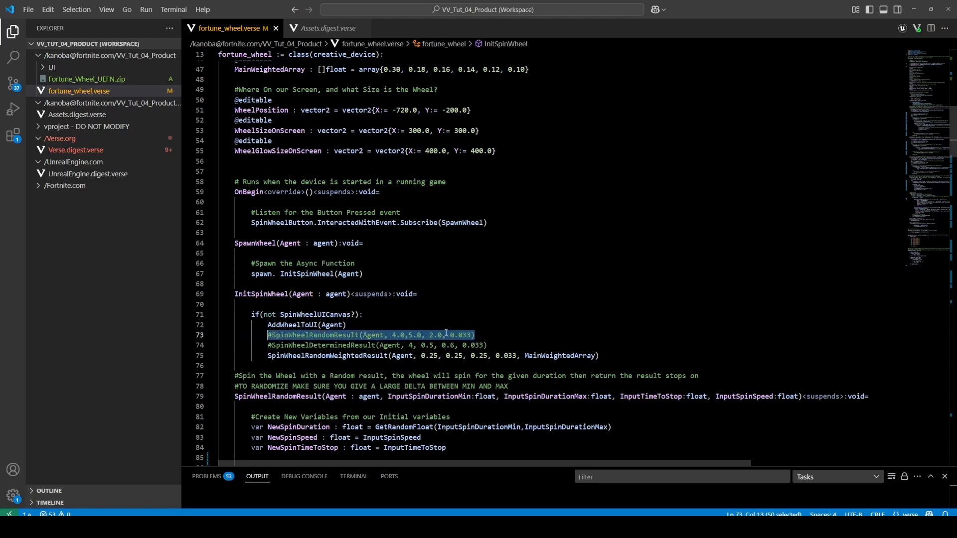
scroll(358, 346, "down", 1)
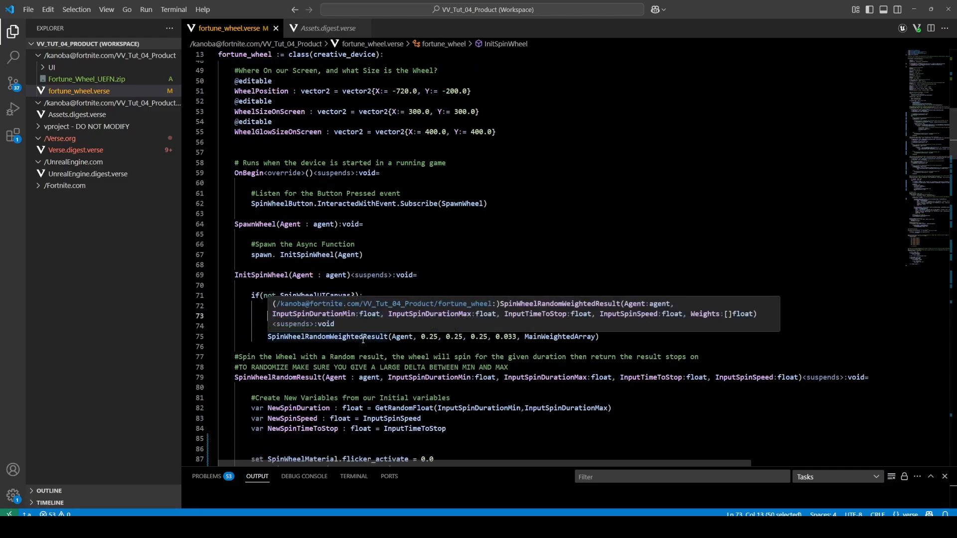
left_click(270, 317)
key("BackSpace")
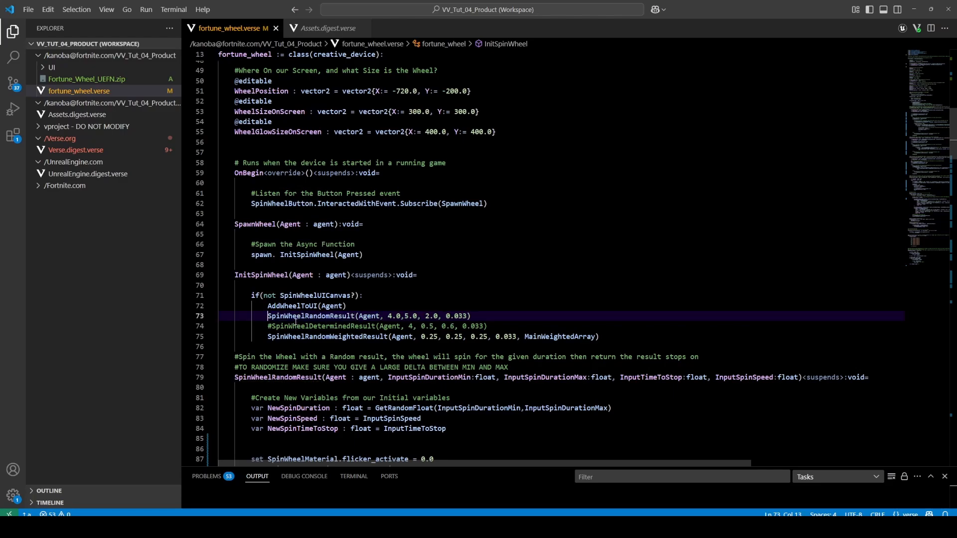
key("Down")
key("Down")
type("#")
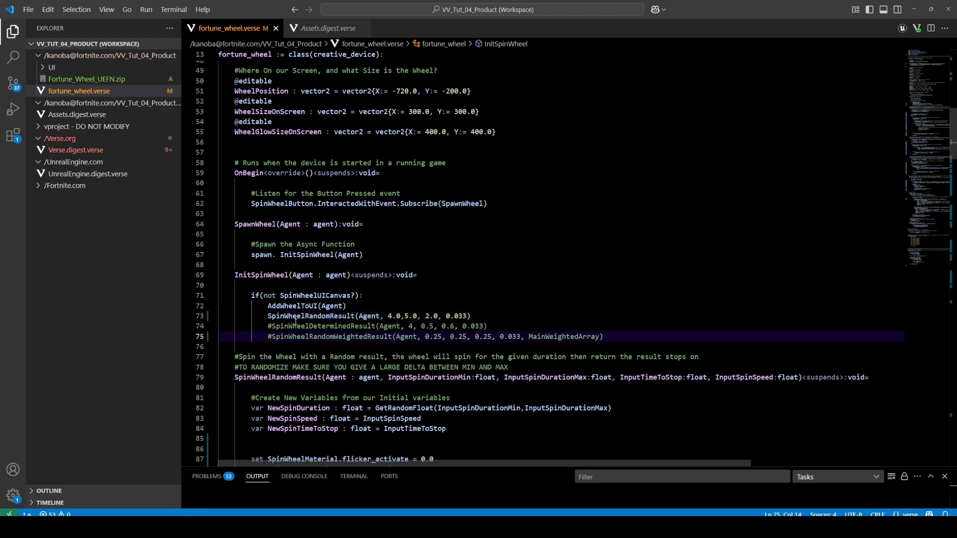
- Uncomment the SpinWheelDeterminedResult call in InitSpinWheel, keep the SpinWheelRandomWeightedResult call commented out, and highlight the determined-result line
key("BackSpace")
key("Up")
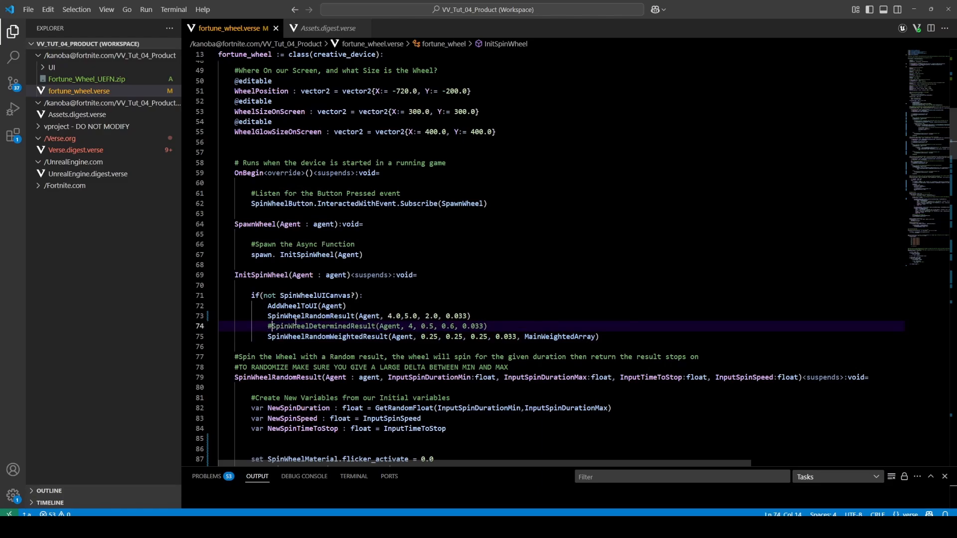
key("BackSpace")
key("Down")
type("#")
key("Up")
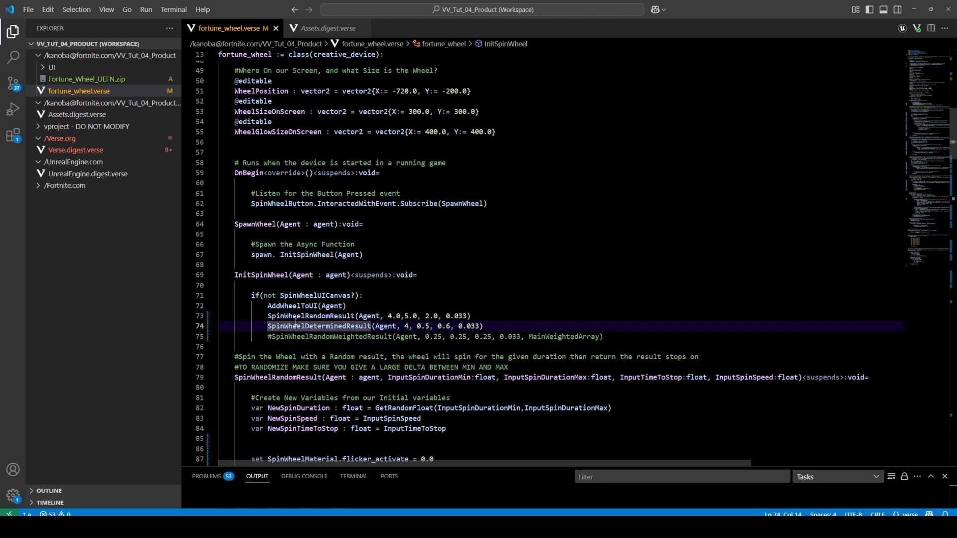
left_click_drag(279, 319, 267, 327)
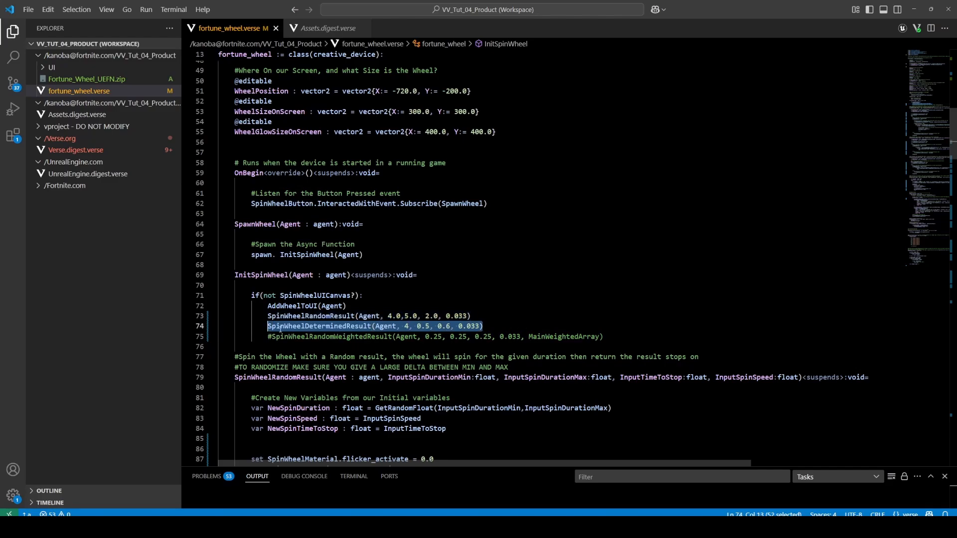
left_click(494, 325)
mouse_move(369, 325)
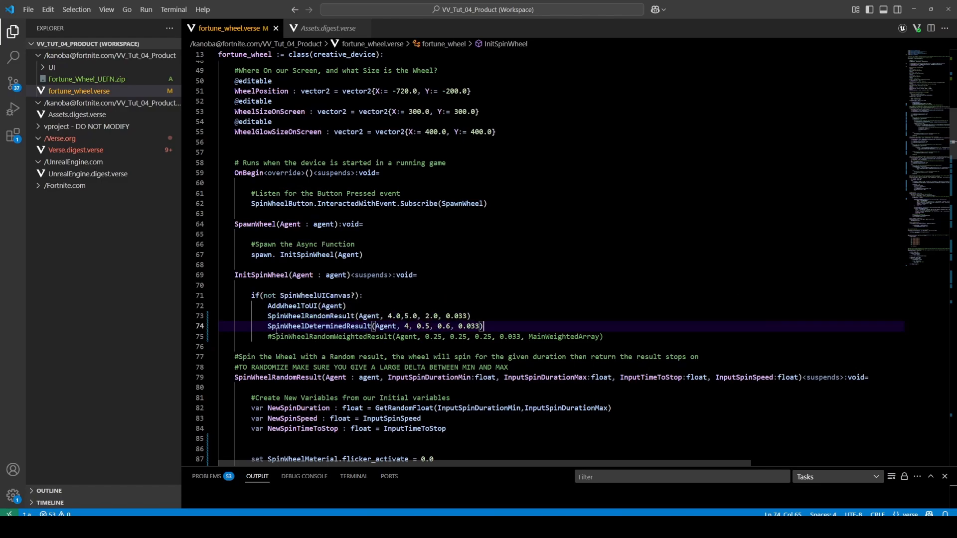
- Comment out the SpinWheelDeterminedResult and SpinWheelRandomResult calls and uncomment SpinWheelRandomWeightedResult as the only active spin call
left_click(267, 326)
type("#")
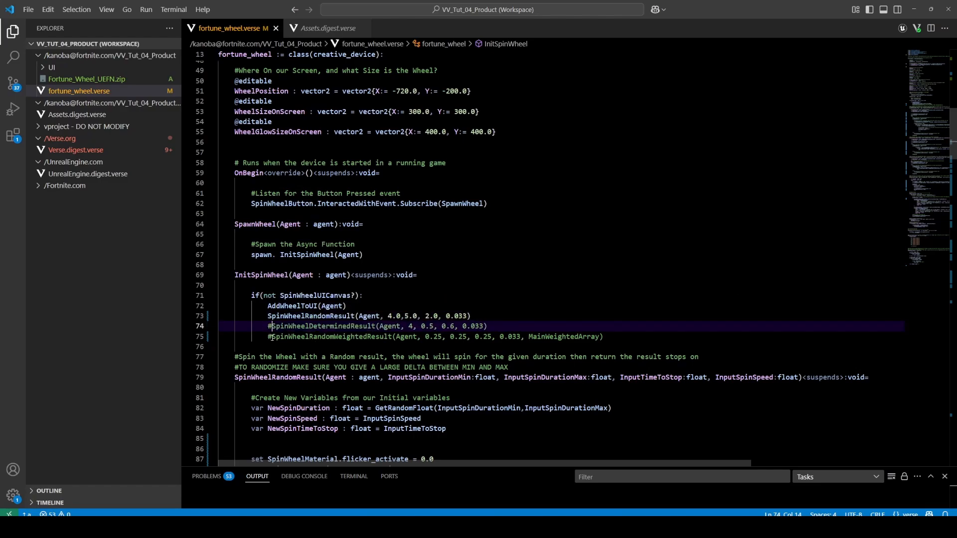
key("Down")
key("BackSpace")
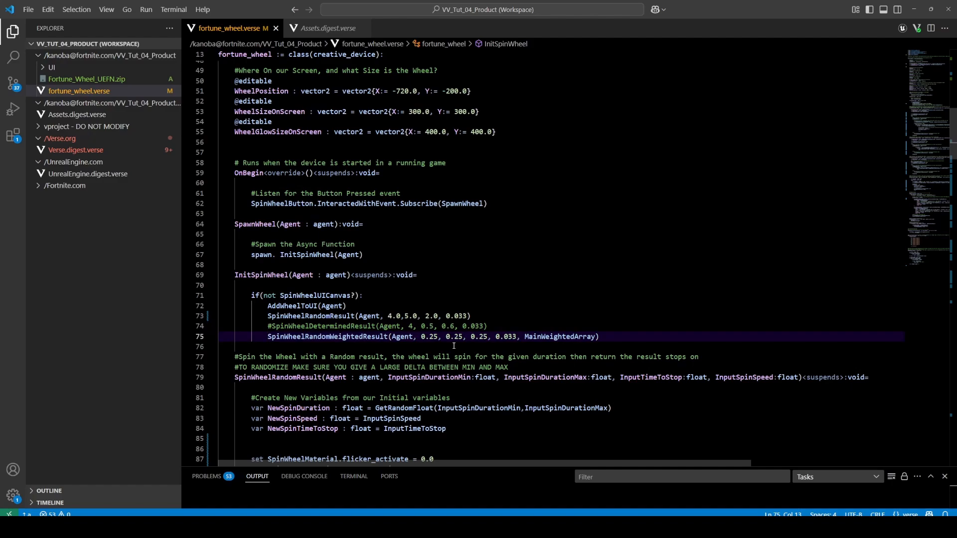
left_click(267, 315)
type("#")
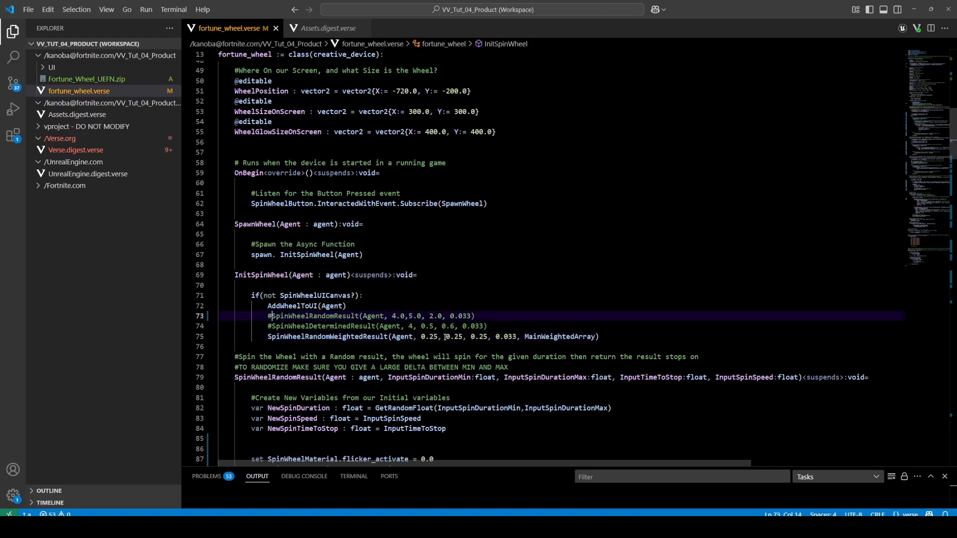
- Minimize Visual Studio Code to return to UEFN and review the fortune wheel device's position, wheel size and glow size settings
left_click_drag(748, 4, 412, 73)
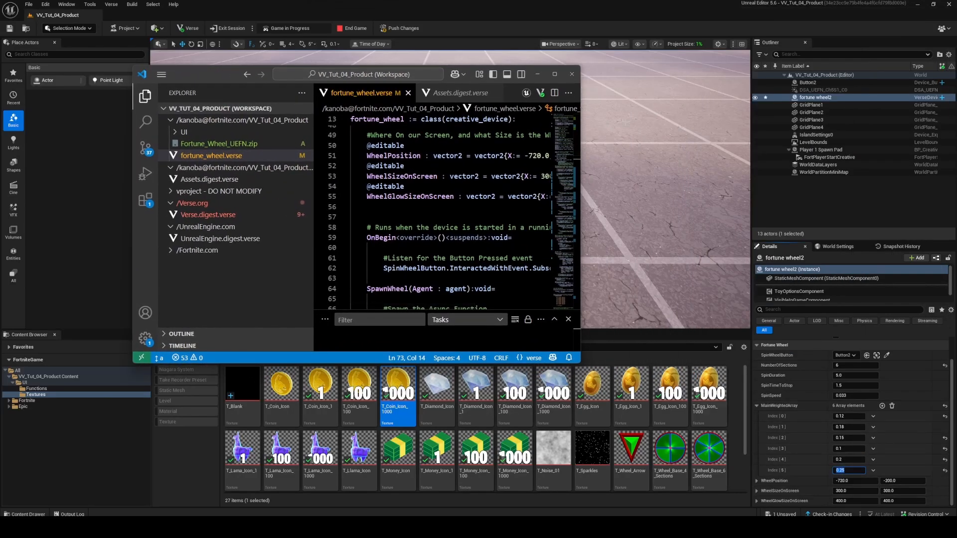
left_click(538, 75)
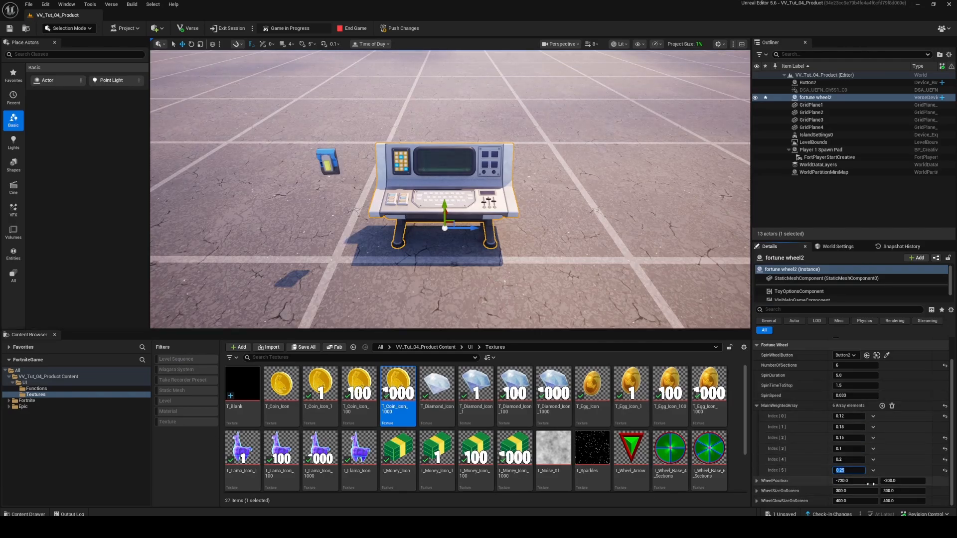
left_click(762, 491)
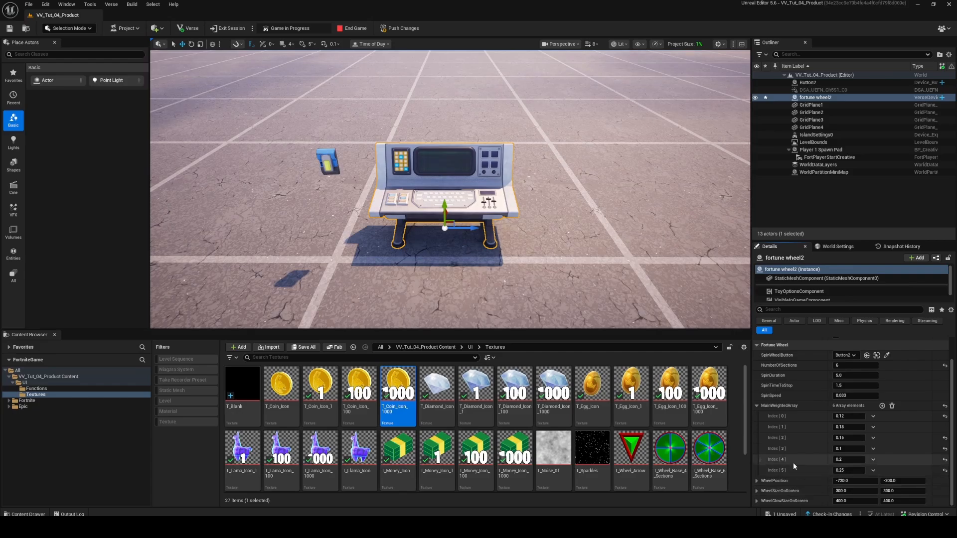
scroll(801, 484, "up", 2)
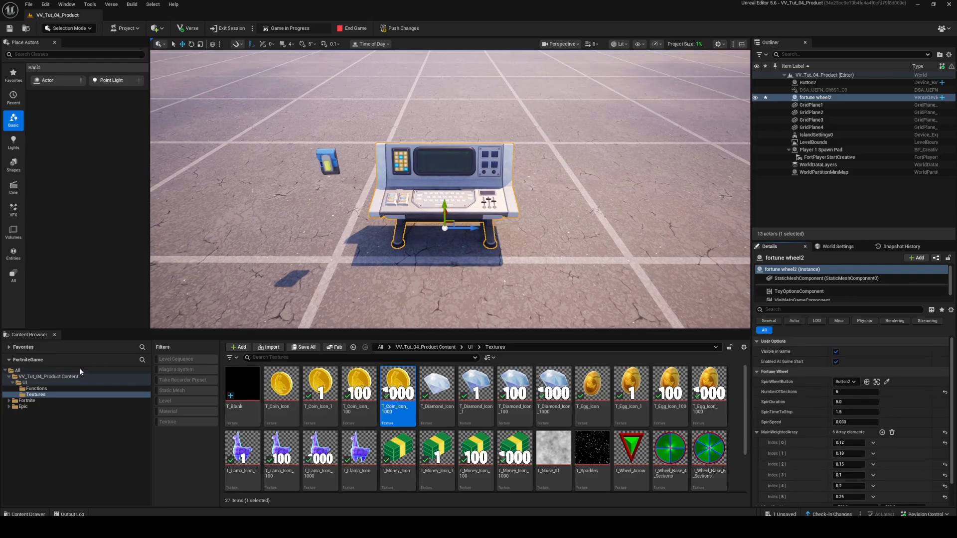
- Open the M_Wheel_Glowing material from the UI folder and inspect its Colour parameter node
left_click(68, 388)
left_click(65, 382)
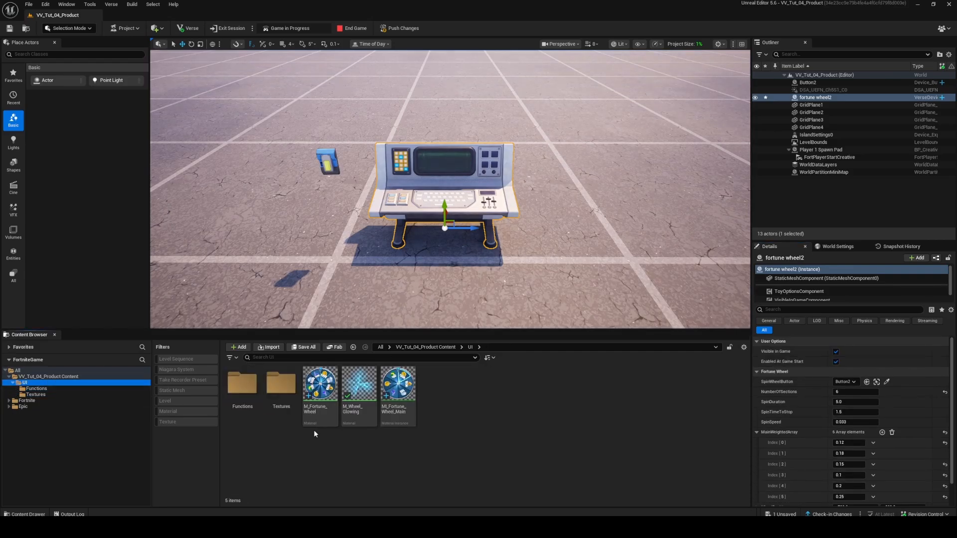
double_click(359, 392)
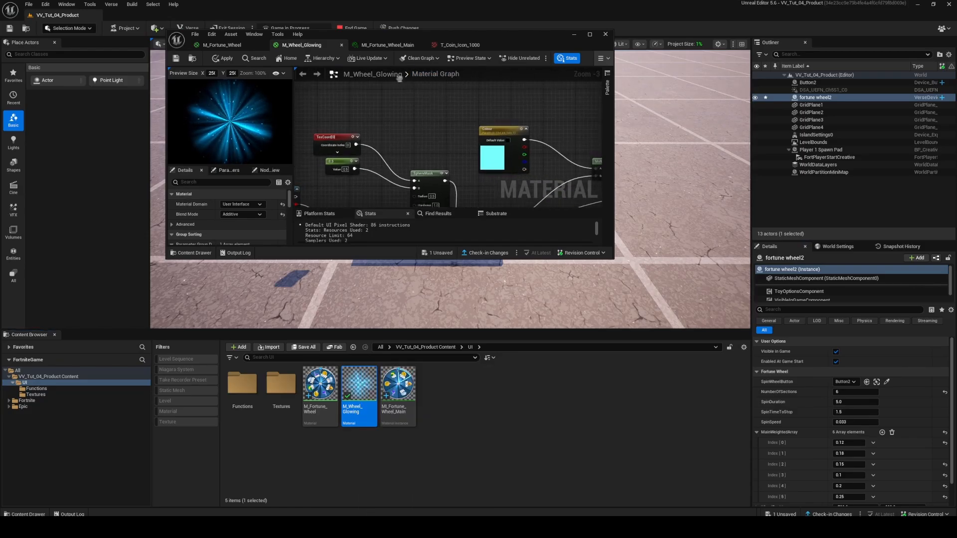
left_click(427, 131)
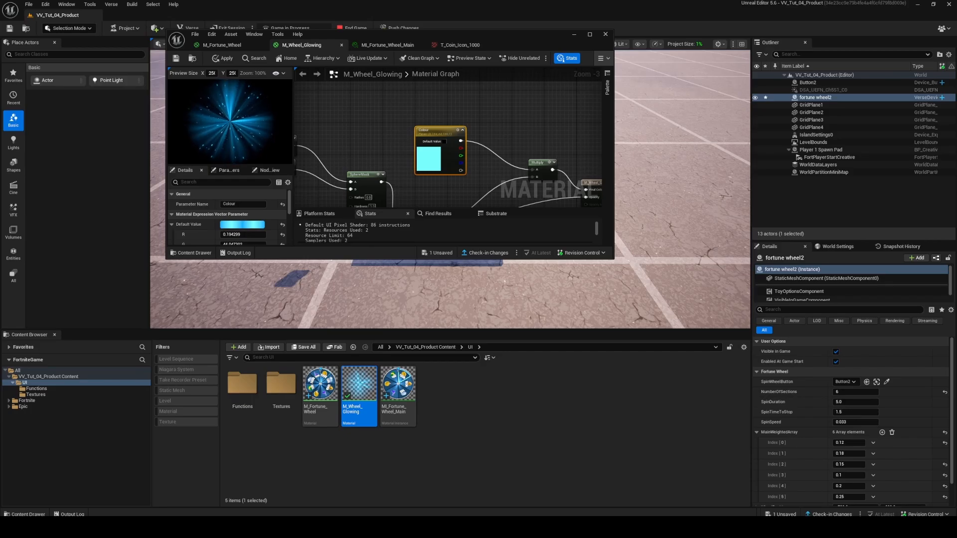
left_click(485, 461)
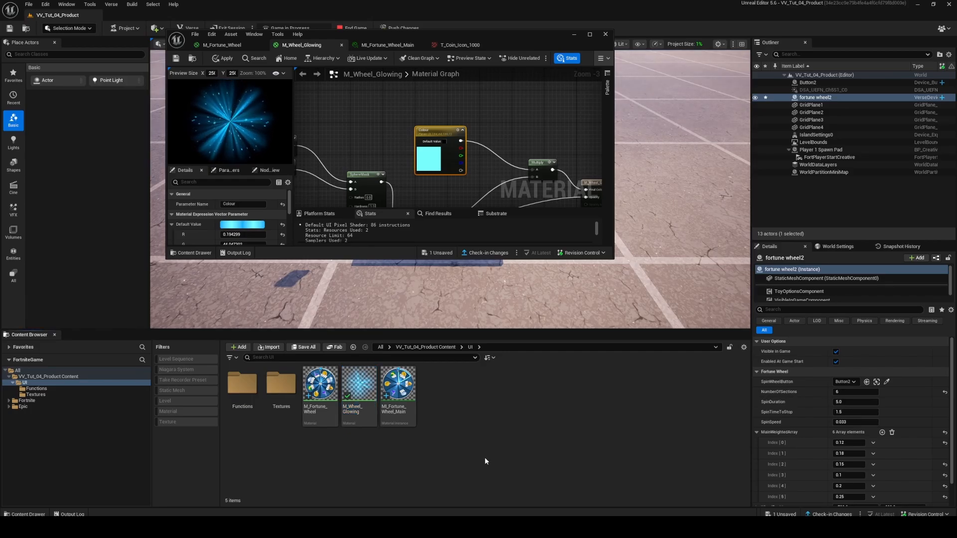